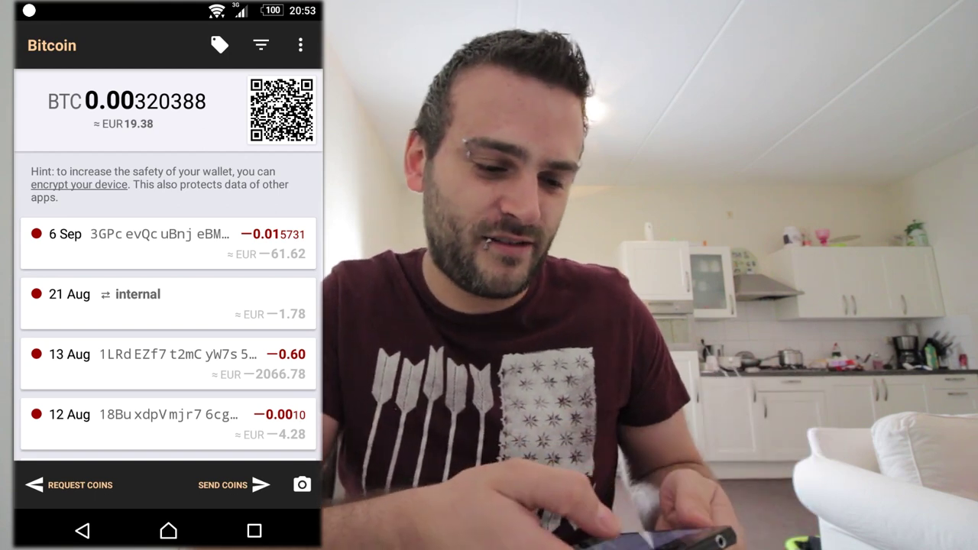
# - Start a wallet backup from the Safety options, with the password shown while typing
pyautogui.click(300, 45)
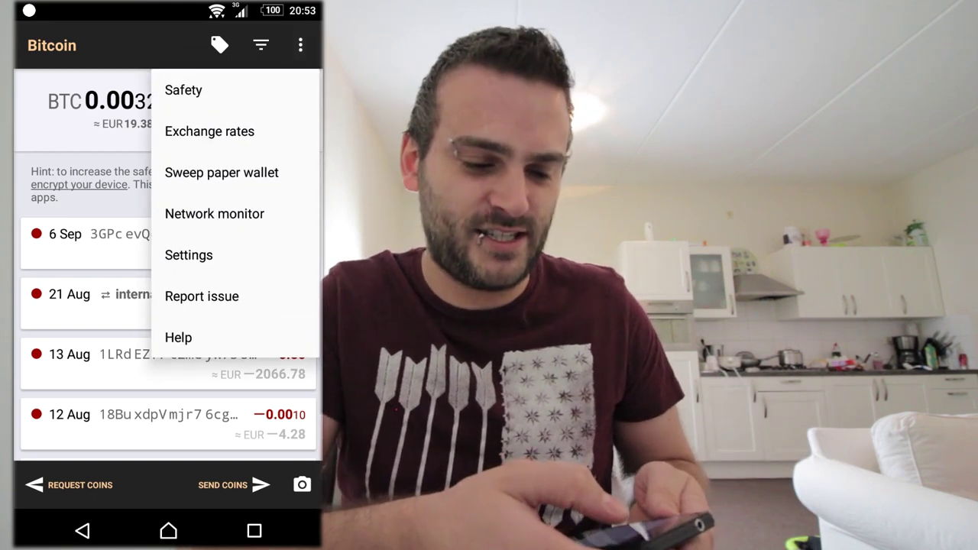
pyautogui.click(183, 90)
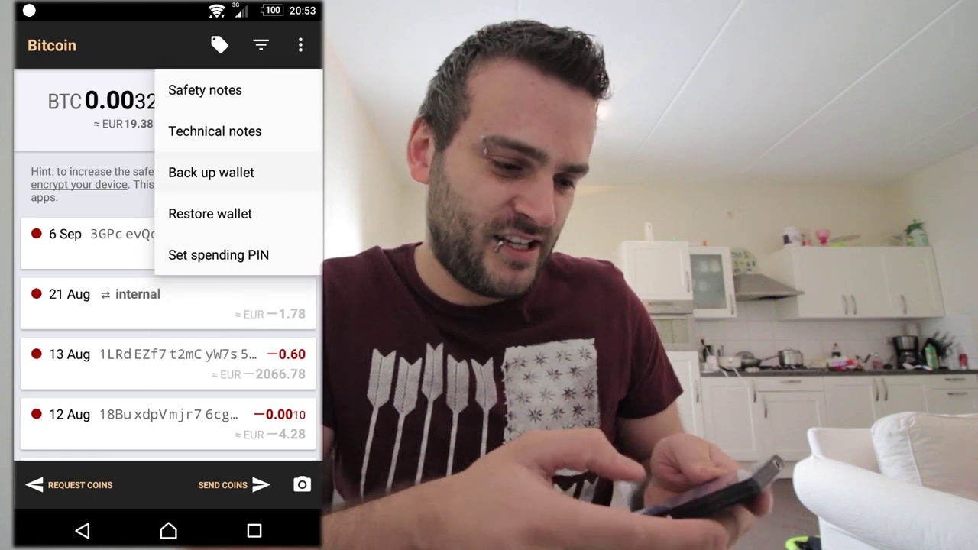
pyautogui.click(211, 172)
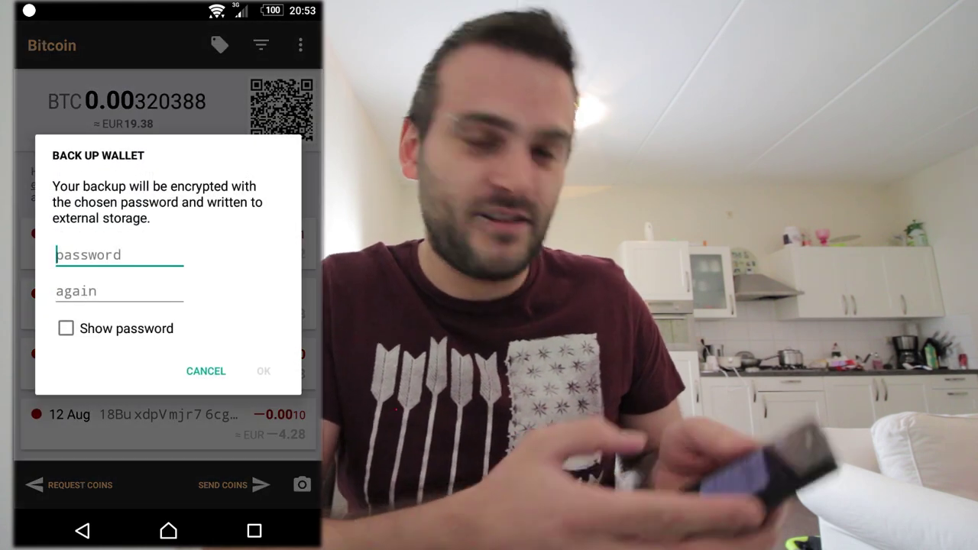
pyautogui.click(66, 327)
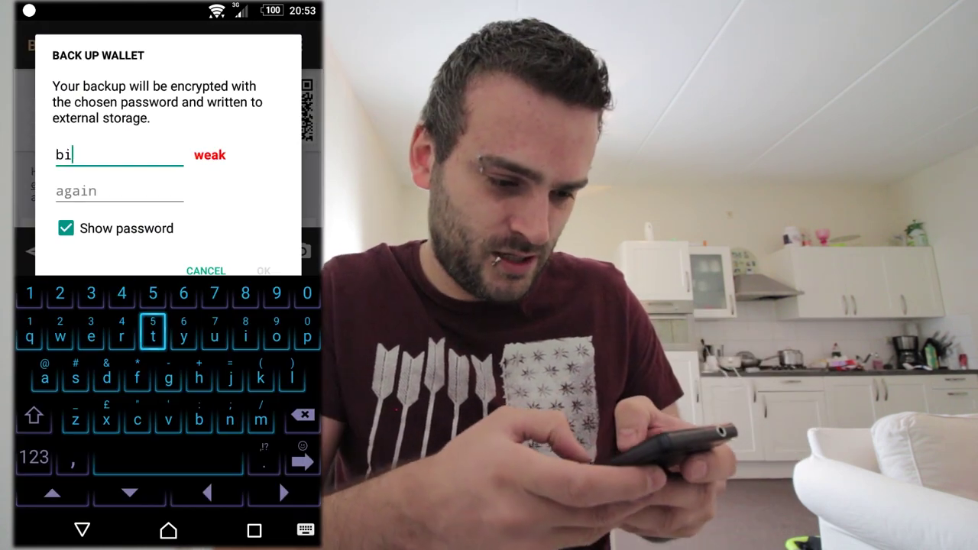
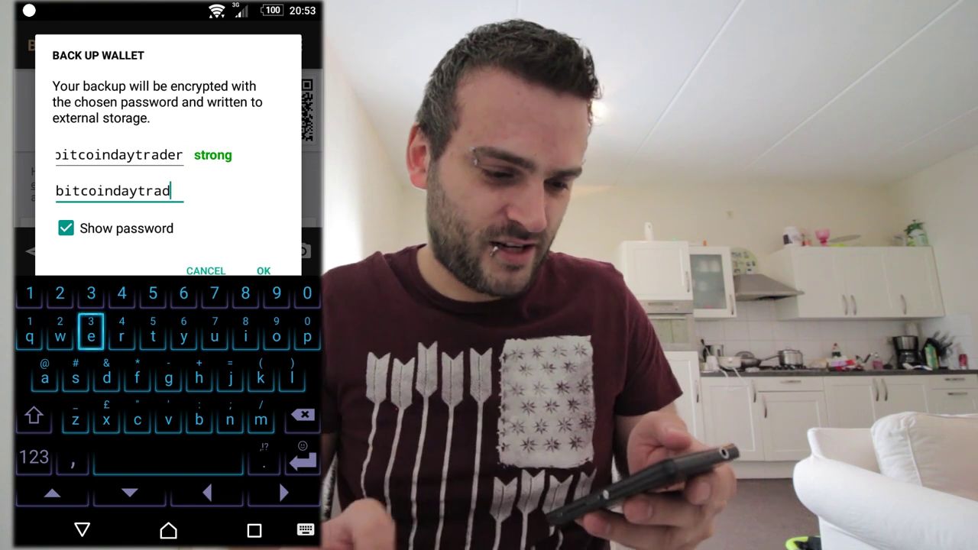
# - Enter the backup password to create the encrypted backup file in Download, then send it for archiving
pyautogui.press('Return')
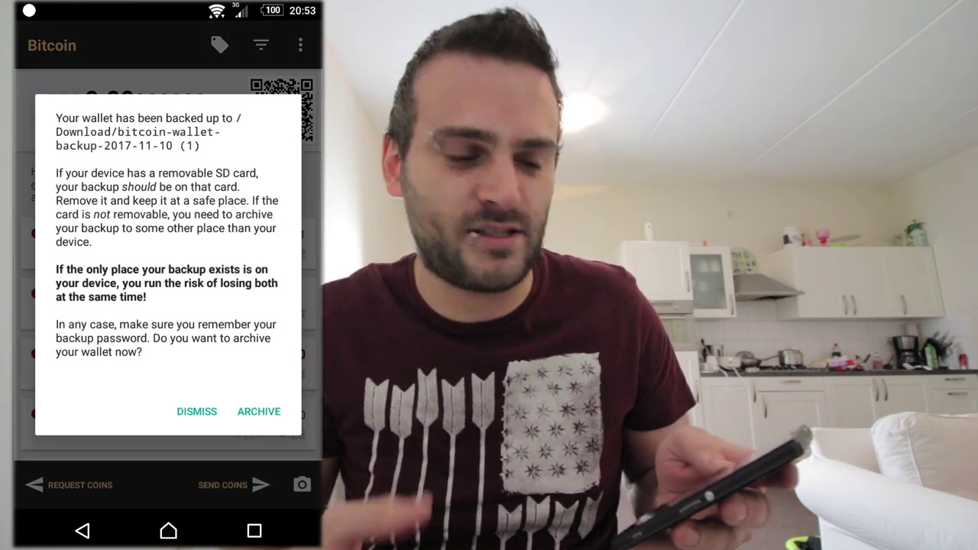
pyautogui.click(196, 411)
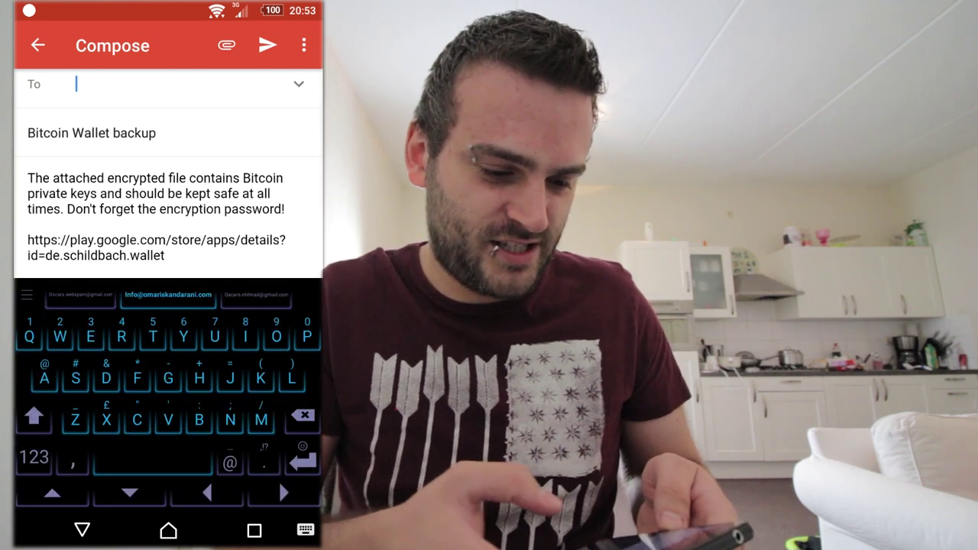
# - Email the Bitcoin Wallet backup to your own address in Gmail
pyautogui.write('Bi')
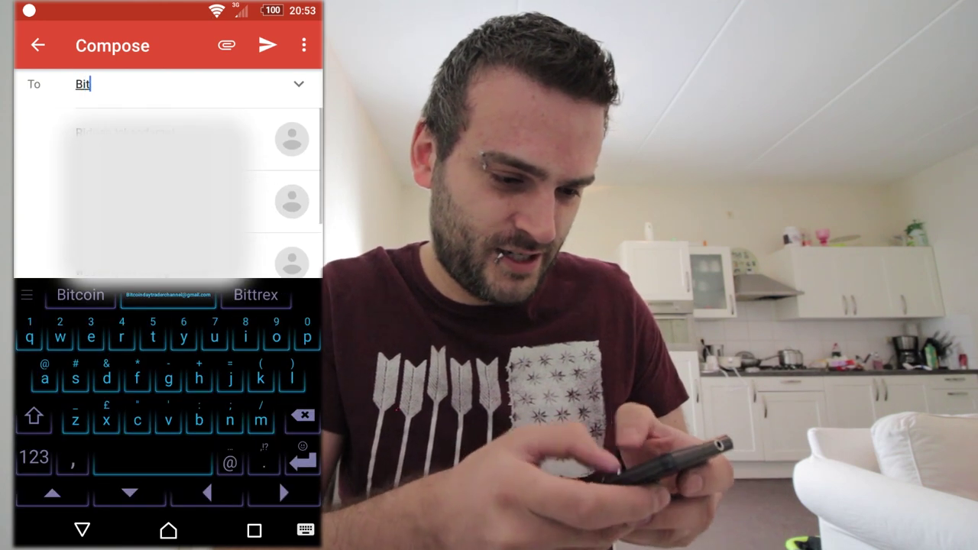
pyautogui.write('t')
pyautogui.click(168, 295)
pyautogui.click(267, 45)
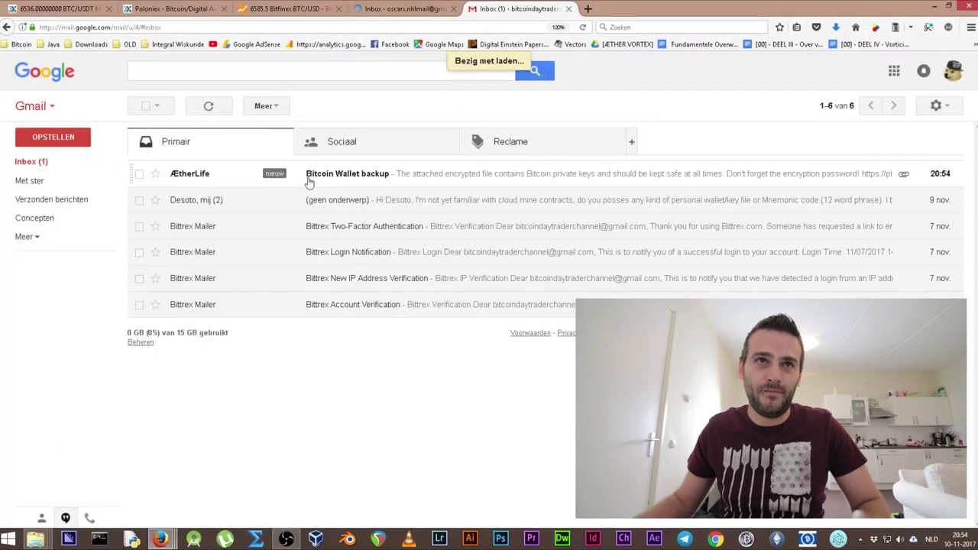
# - Open the backup e-mail on the PC and save its attached backup file to the desktop
pyautogui.click(308, 177)
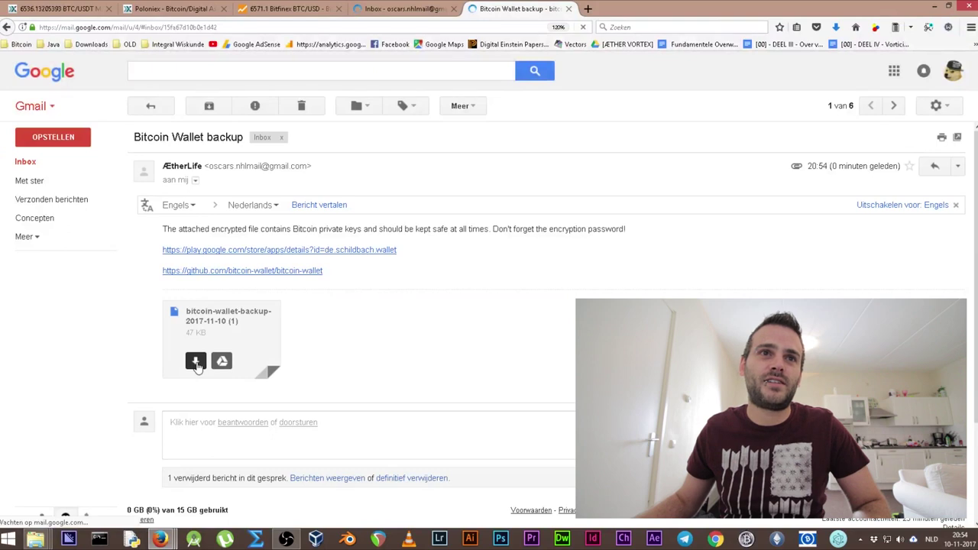
pyautogui.click(195, 361)
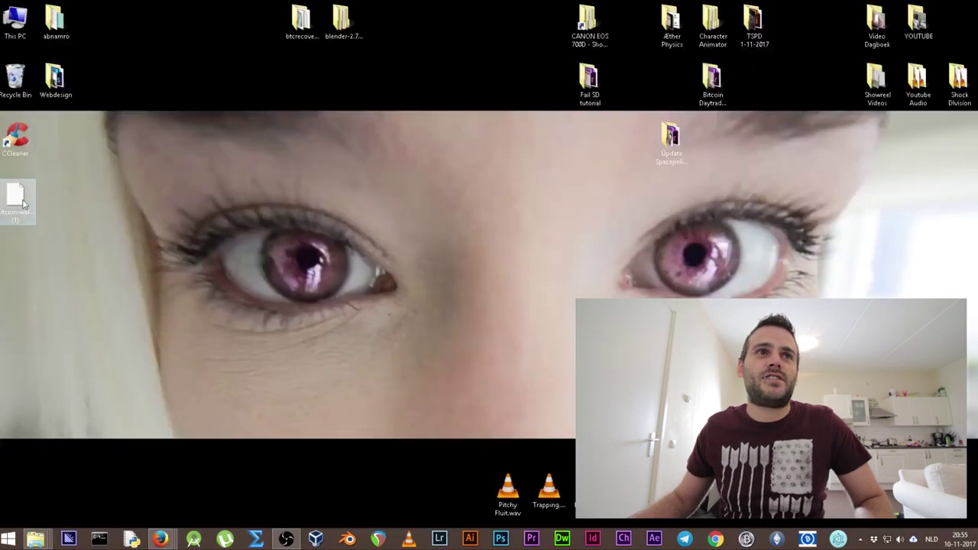
pyautogui.moveTo(22, 200); pyautogui.dragTo(308, 194)
# - Open the bitcoin-wallet-backup-2017-11-10 (1) file in Notepad and move its window to the top
pyautogui.rightClick(301, 191)
pyautogui.moveTo(245, 209)
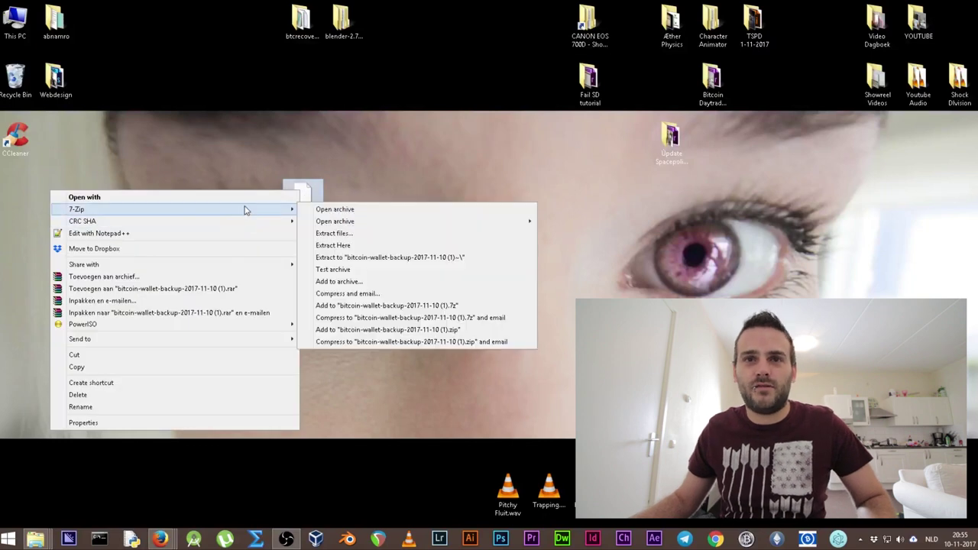
pyautogui.click(249, 197)
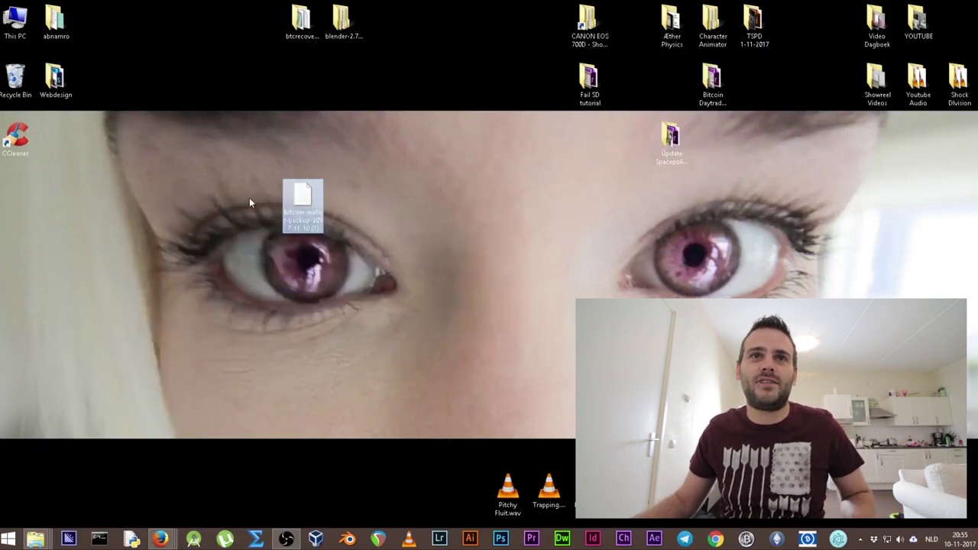
pyautogui.scroll(-3, 494, 290)
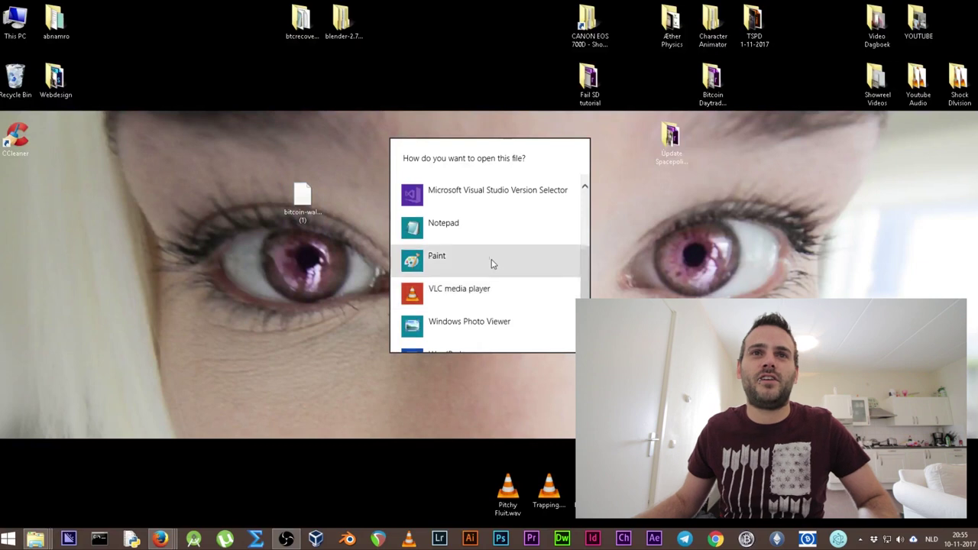
pyautogui.click(462, 237)
pyautogui.moveTo(535, 279); pyautogui.dragTo(483, 58)
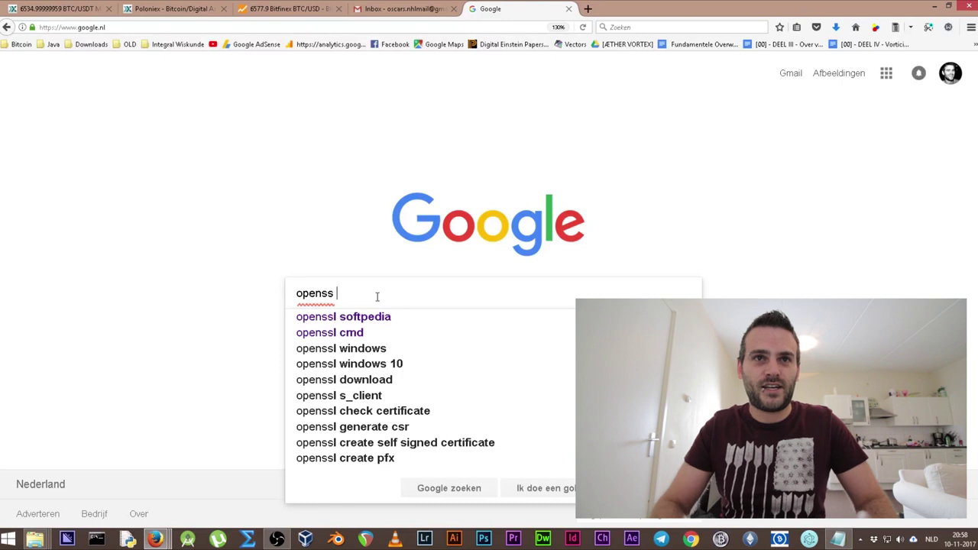
# - Download openssl-1.0.2d-fips-2.0.10.zip via Softpedia's 32-bit mirror and save it to the desktop
pyautogui.press('Down')
pyautogui.press('Return')
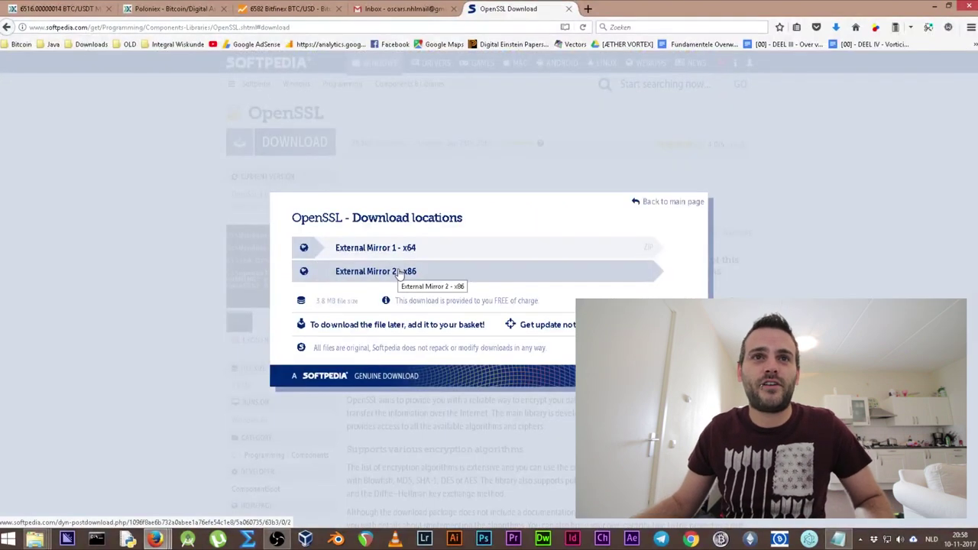
pyautogui.click(399, 273)
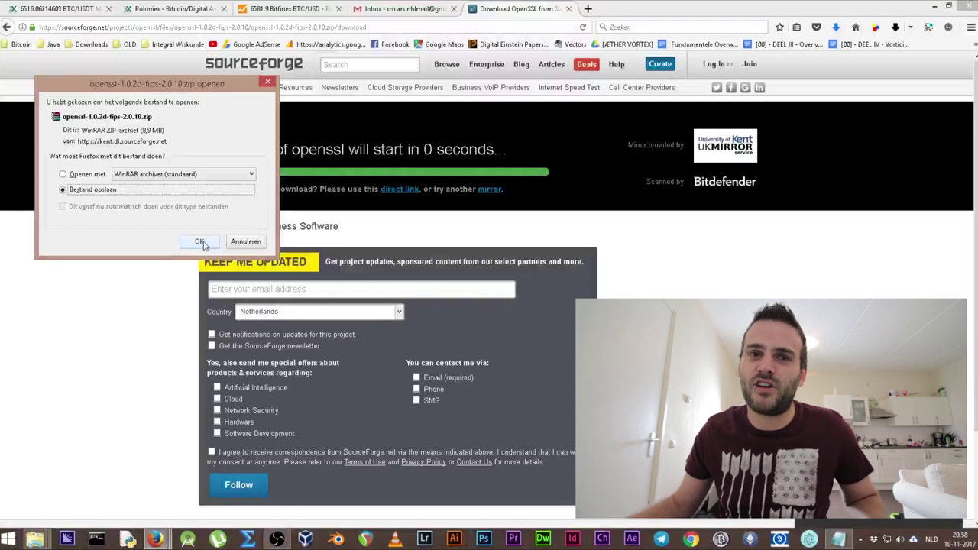
pyautogui.click(199, 241)
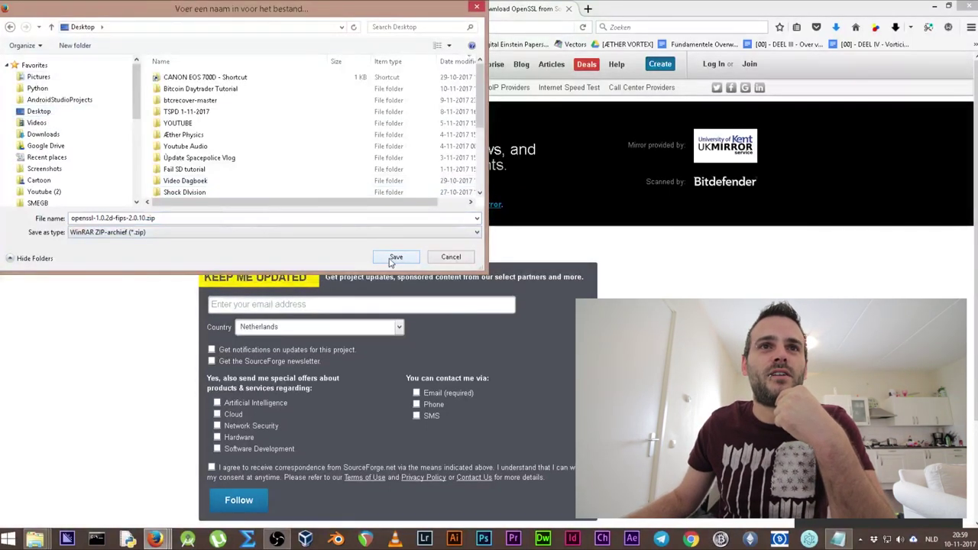
pyautogui.click(395, 257)
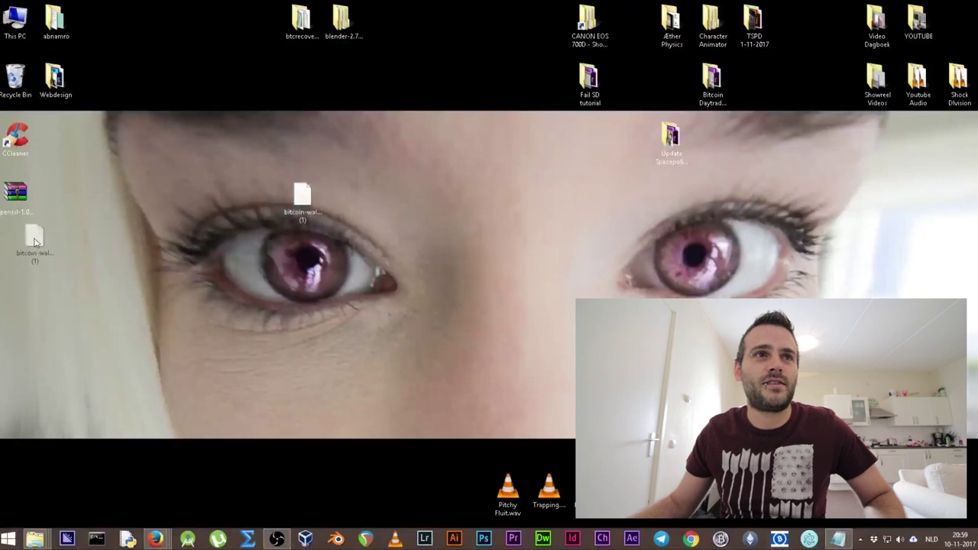
pyautogui.moveTo(34, 243); pyautogui.dragTo(30, 246)
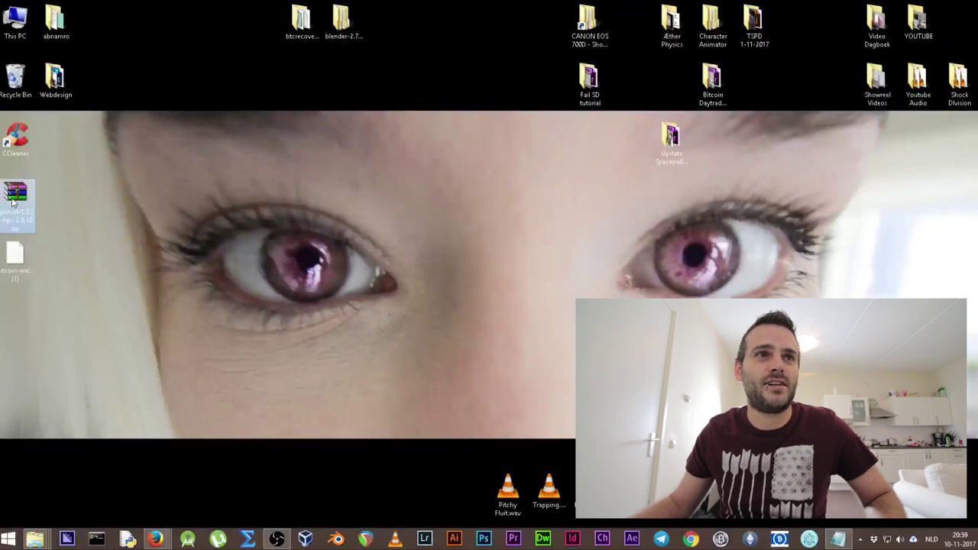
# - Extract the OpenSSL zip on the desktop and switch to the Local Disk (C:) window
pyautogui.rightClick(12, 201)
pyautogui.click(65, 240)
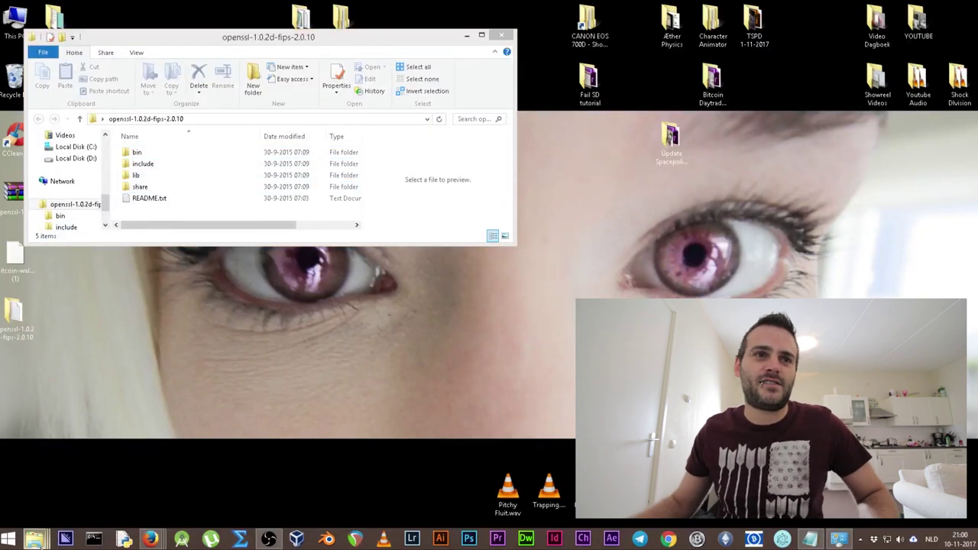
pyautogui.click(34, 538)
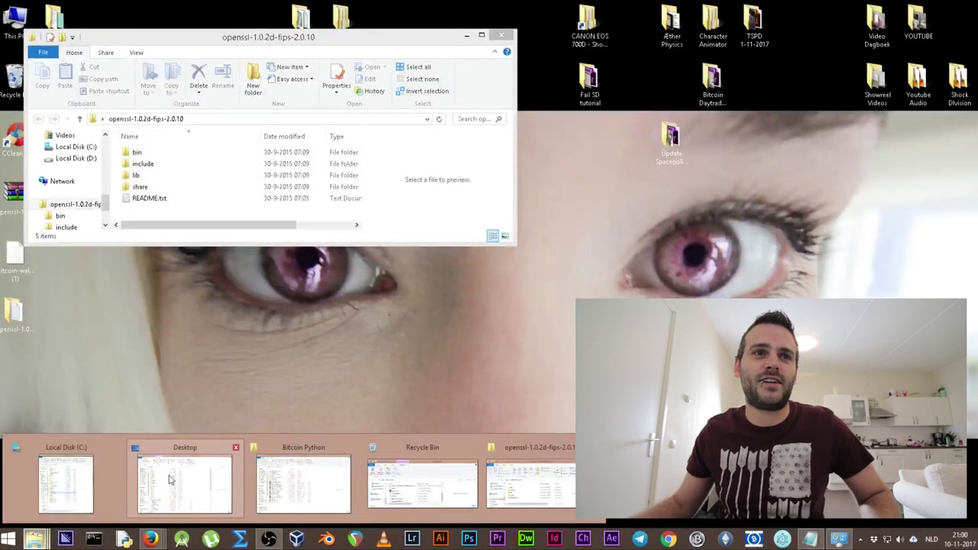
pyautogui.click(170, 479)
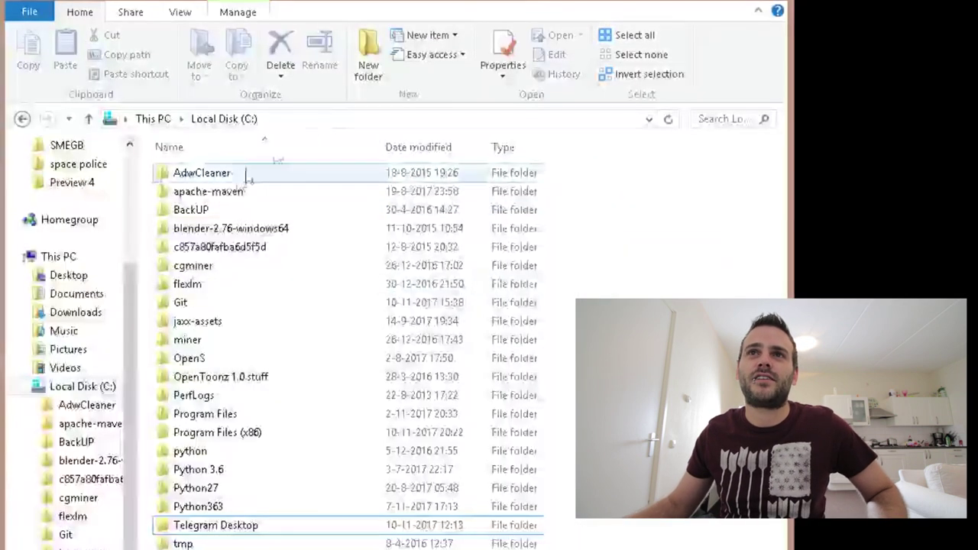
# - Create C:\OpenSSL, move the extracted OpenSSL files into it, and open its bin folder
pyautogui.click(367, 59)
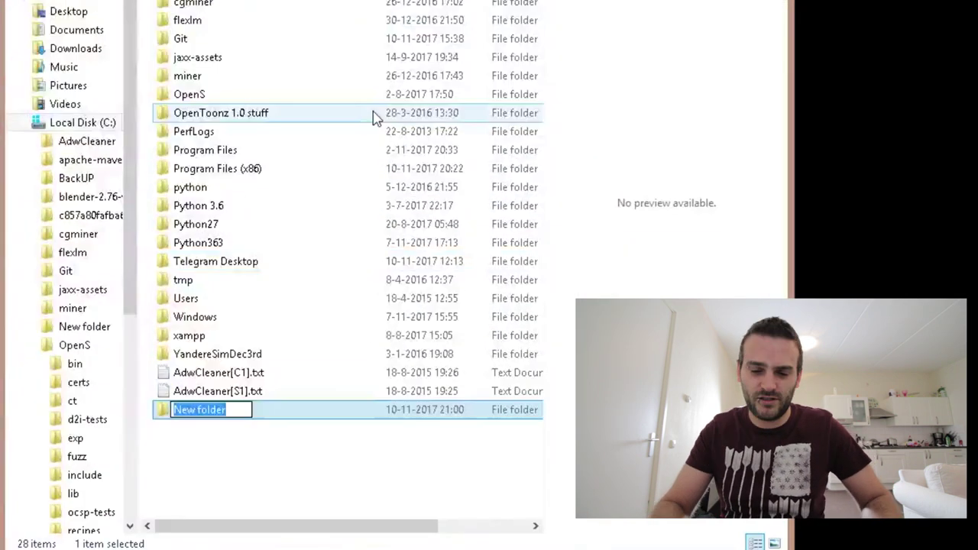
pyautogui.write('OpenSS')
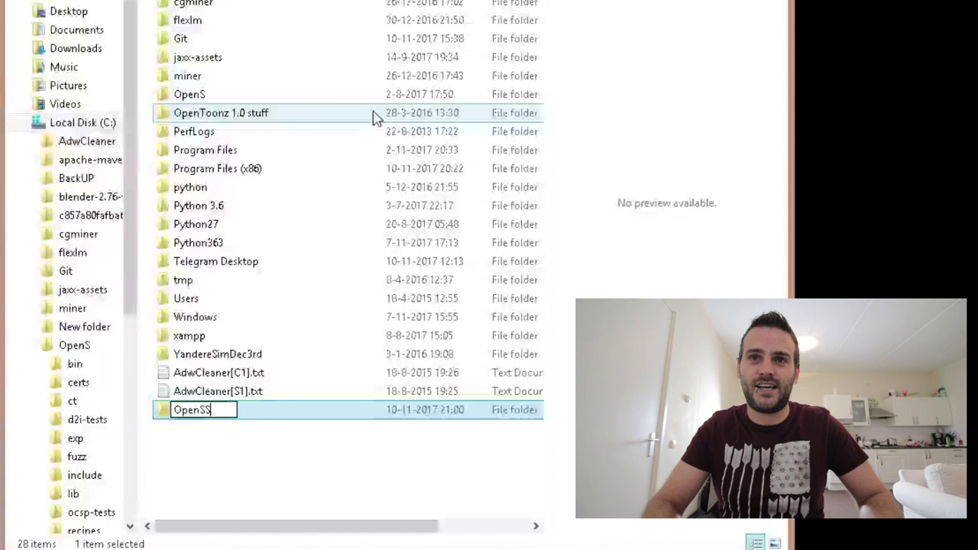
pyautogui.write('L')
pyautogui.press('Return')
pyautogui.press('Return')
pyautogui.moveTo(142, 164); pyautogui.dragTo(675, 219)
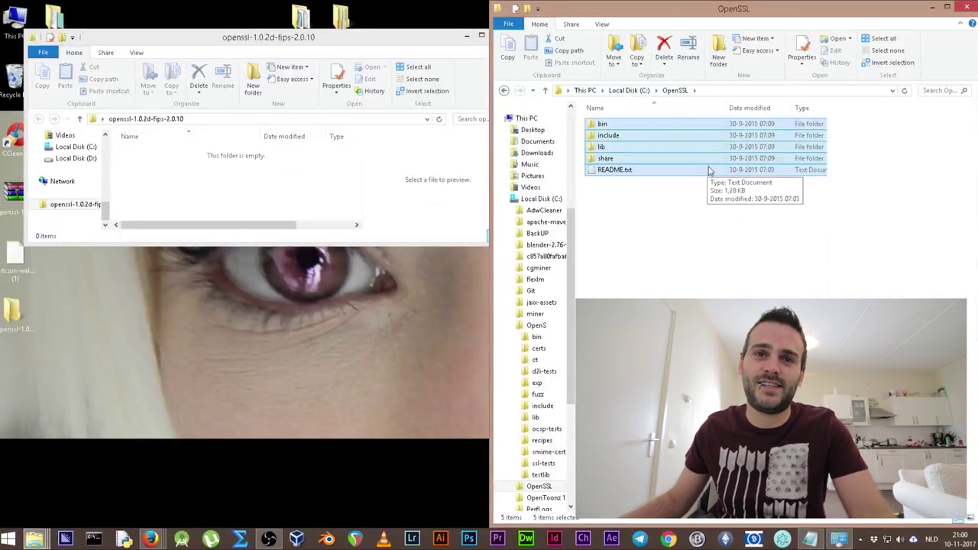
pyautogui.hotkey('alt', 'F4')
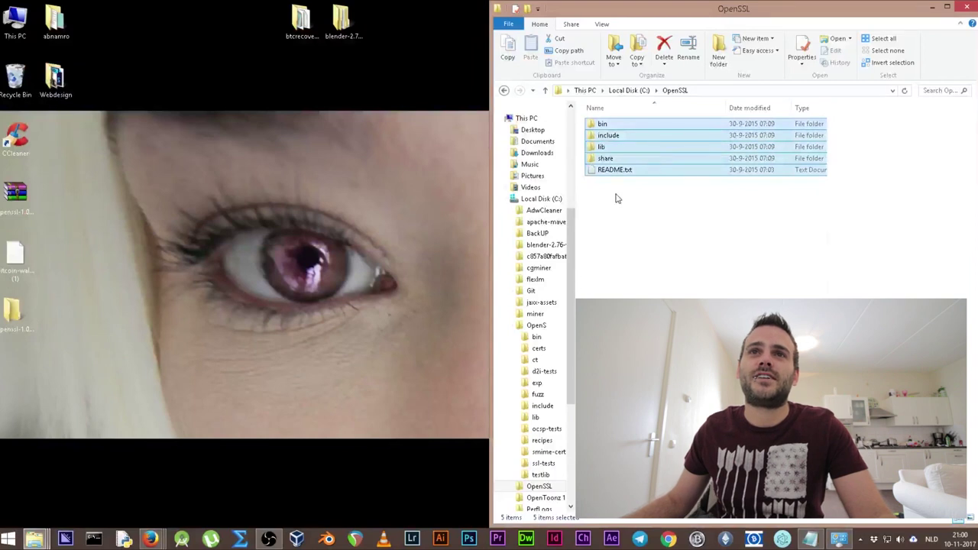
pyautogui.click(609, 125)
pyautogui.doubleClick(608, 125)
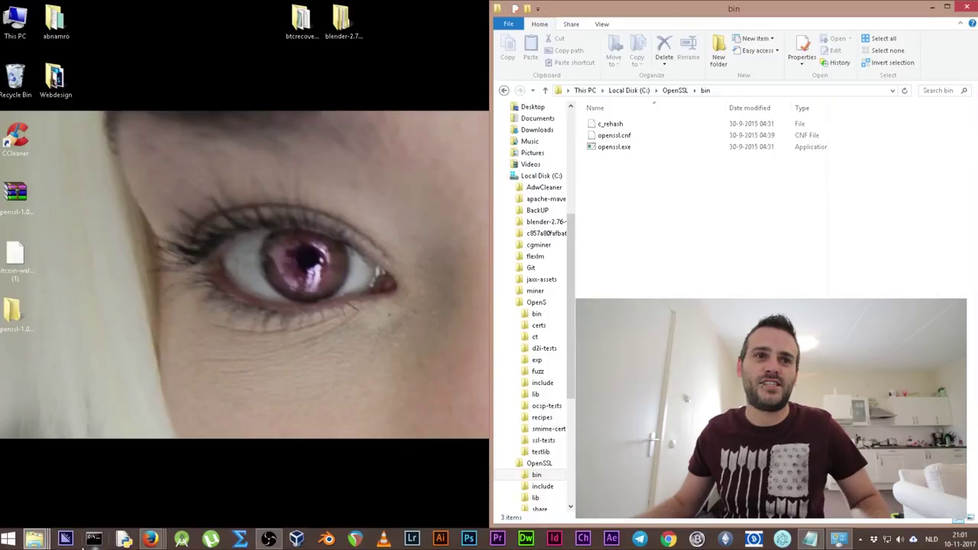
pyautogui.click(93, 539)
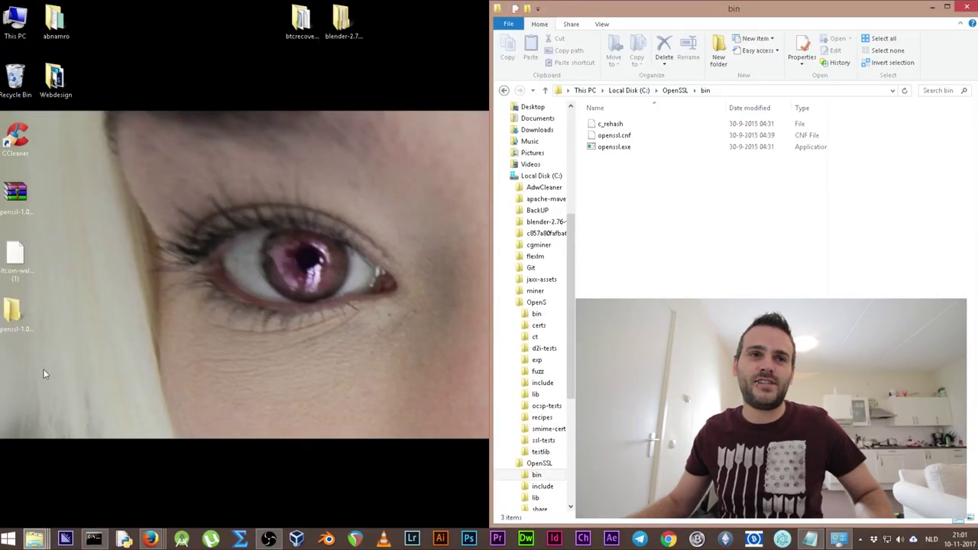
# - Open the Environment Variables dialog from System's advanced system settings
pyautogui.press('super')
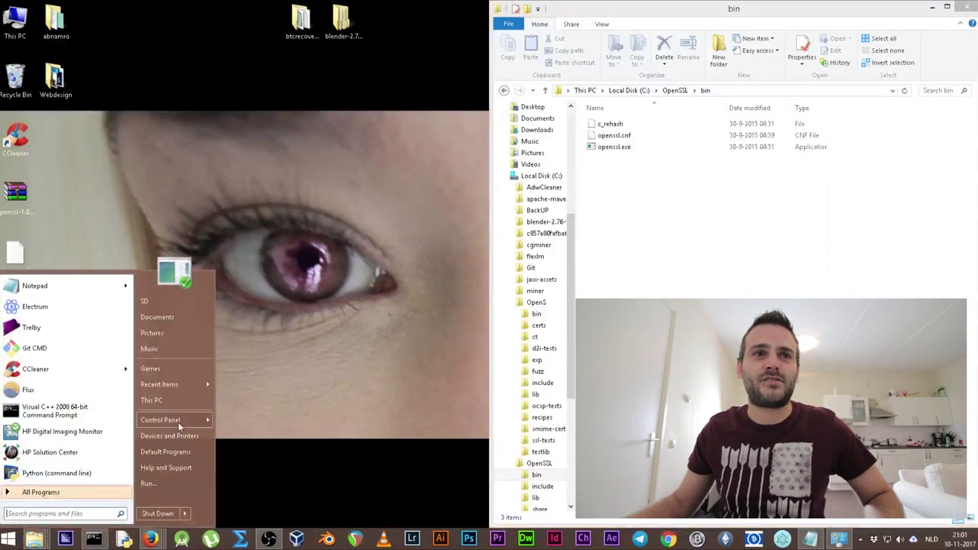
pyautogui.moveTo(178, 422)
pyautogui.click(254, 510)
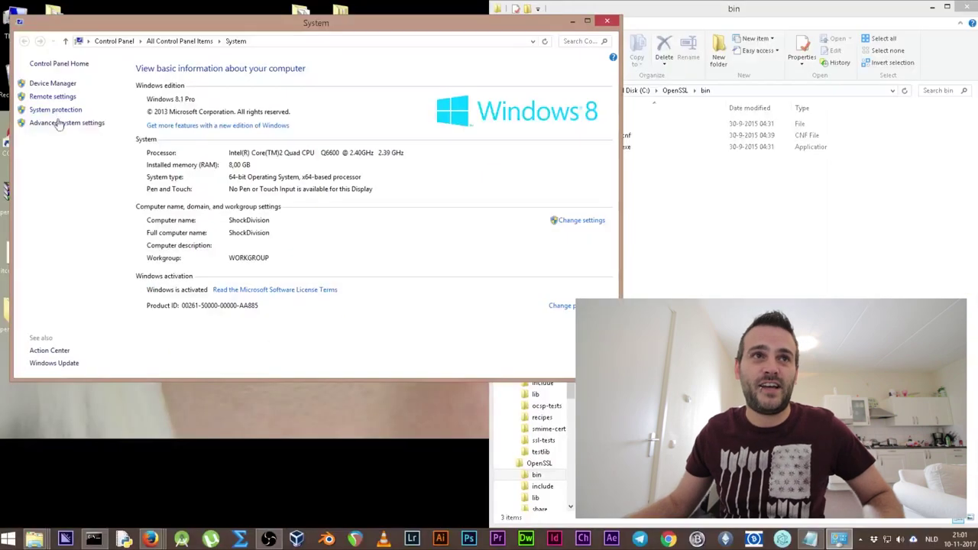
pyautogui.click(59, 123)
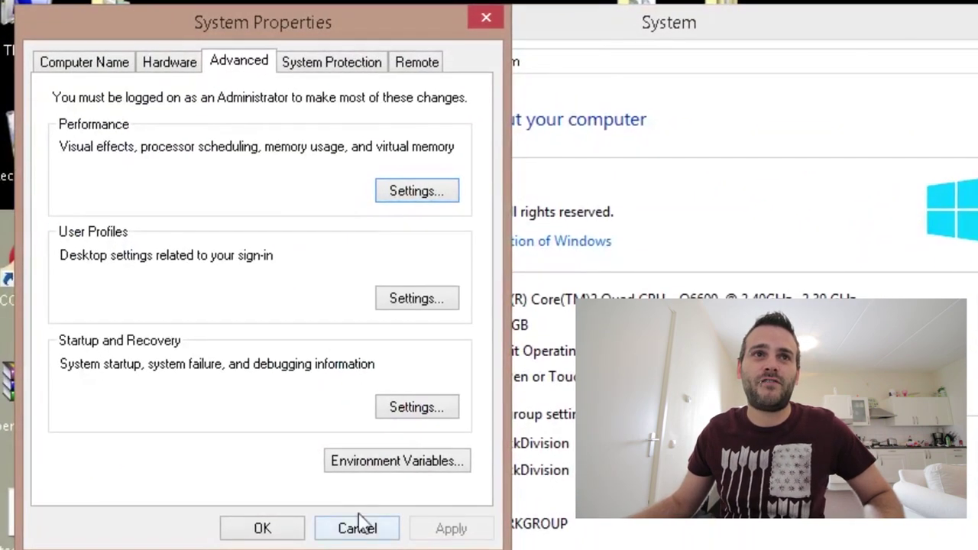
pyautogui.click(390, 468)
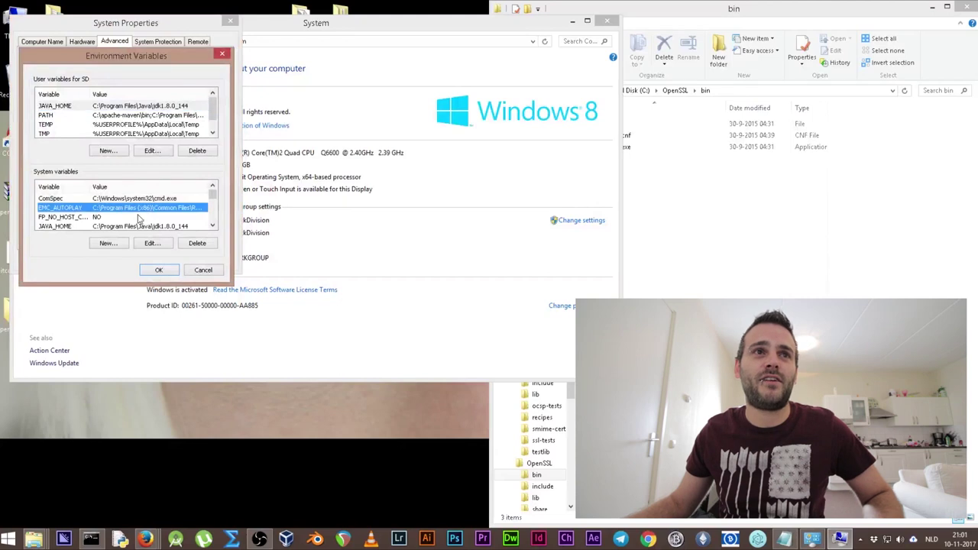
# - Append ;C:\OpenSSL\bin to the end of the system PATH variable's value
pyautogui.scroll(-2, 138, 220)
pyautogui.scroll(-2, 145, 219)
pyautogui.click(164, 208)
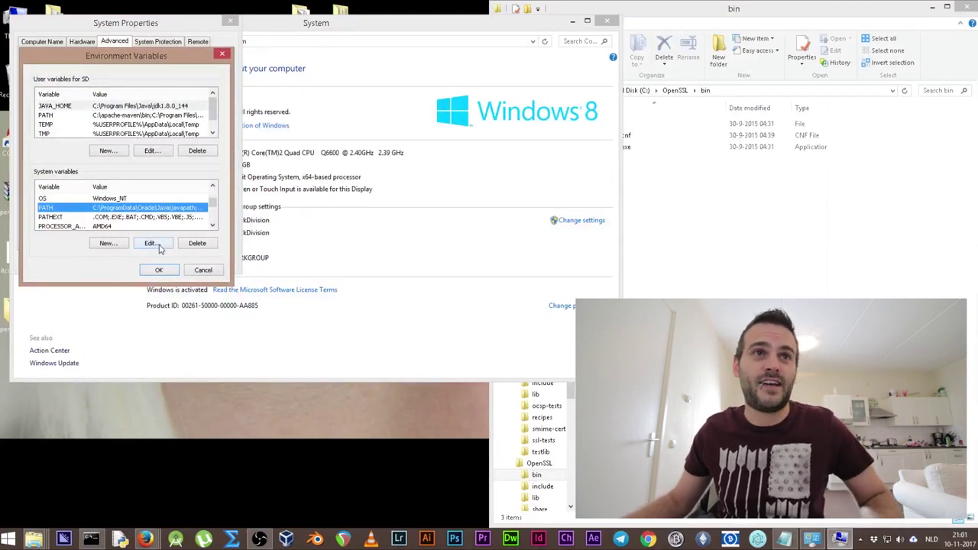
pyautogui.click(150, 243)
pyautogui.press('End')
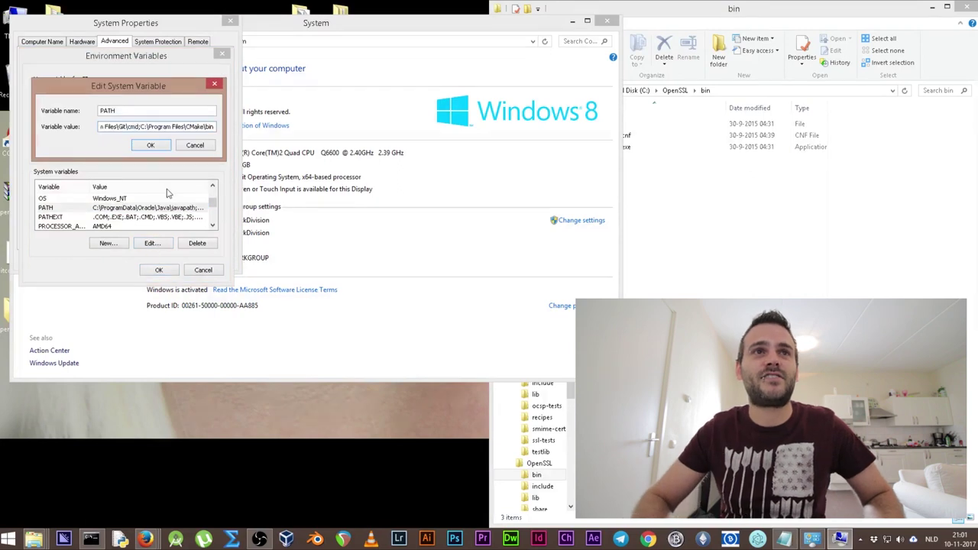
pyautogui.write(';')
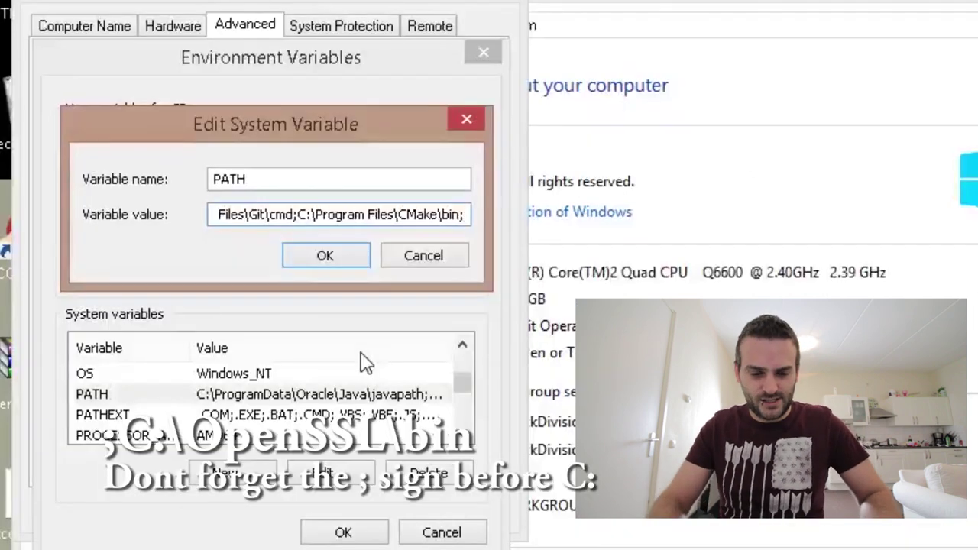
pyautogui.write('C:\\')
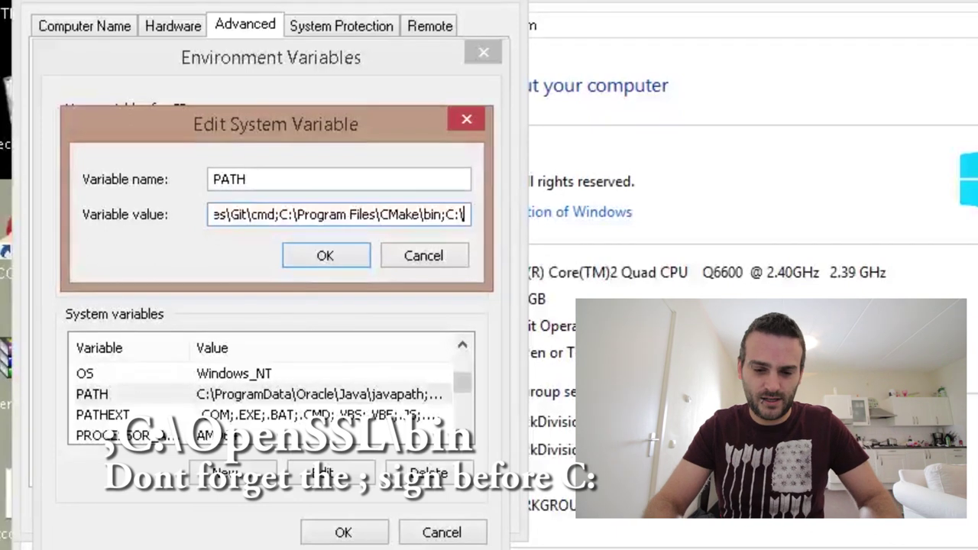
pyautogui.write('OpenSSL\\')
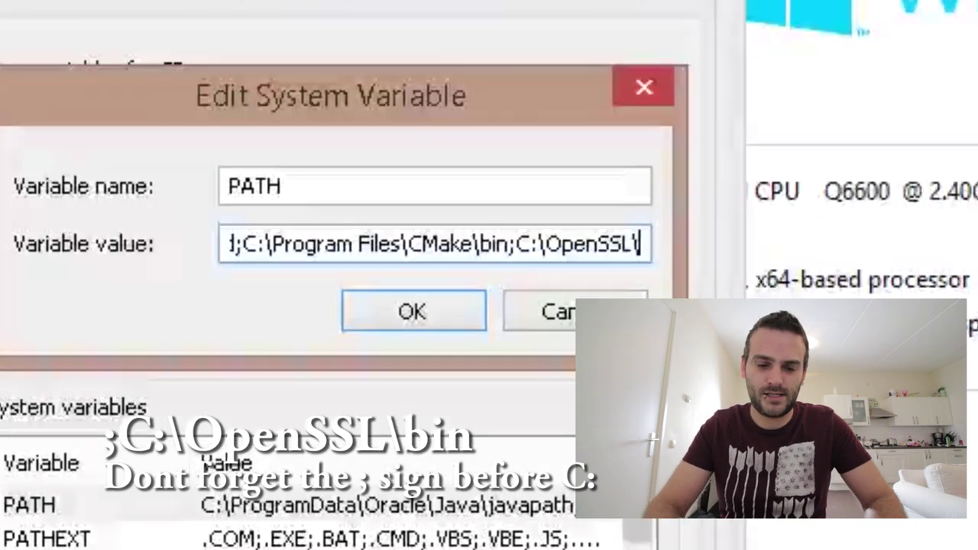
pyautogui.write('bin')
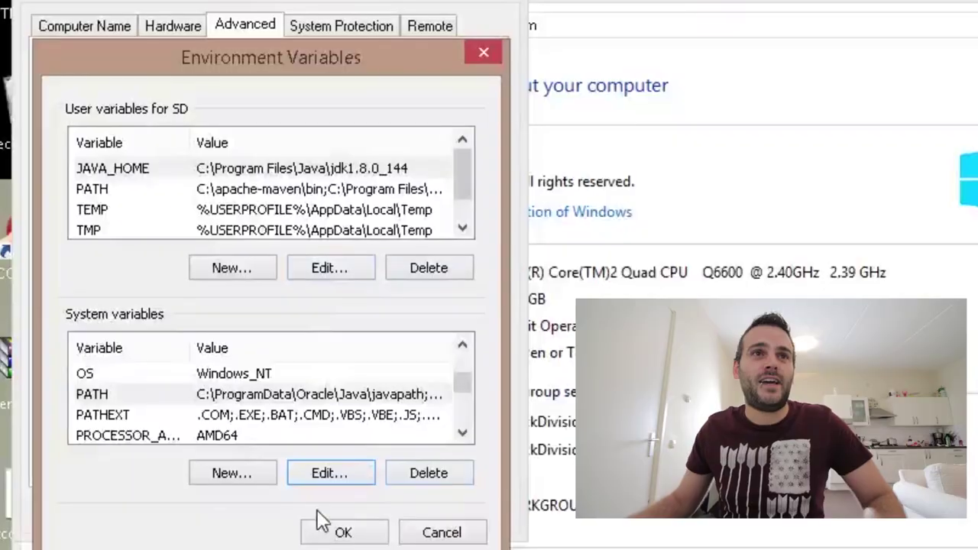
# - Create a new system variable named OPENSSL_CONF and copy openssl.cnf's full path
pyautogui.click(238, 475)
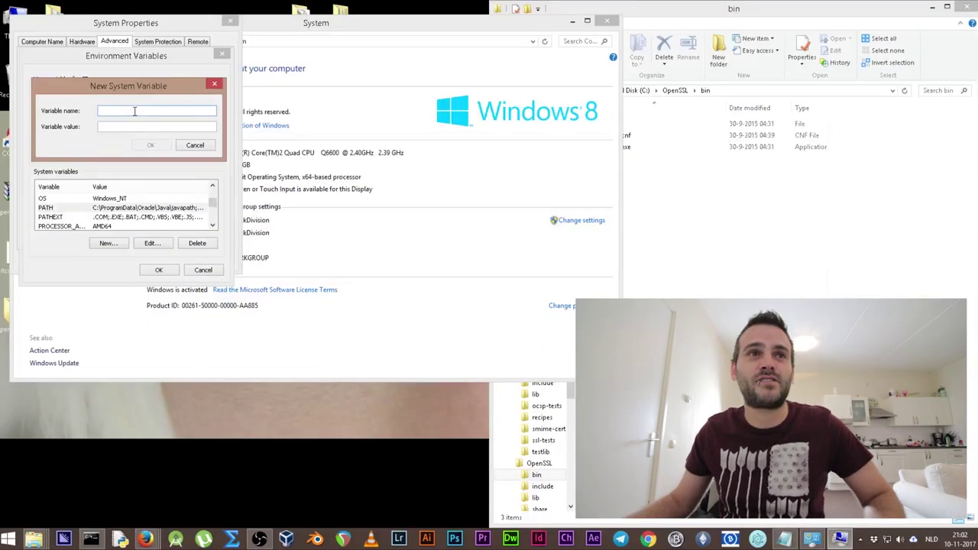
pyautogui.write('OPENS')
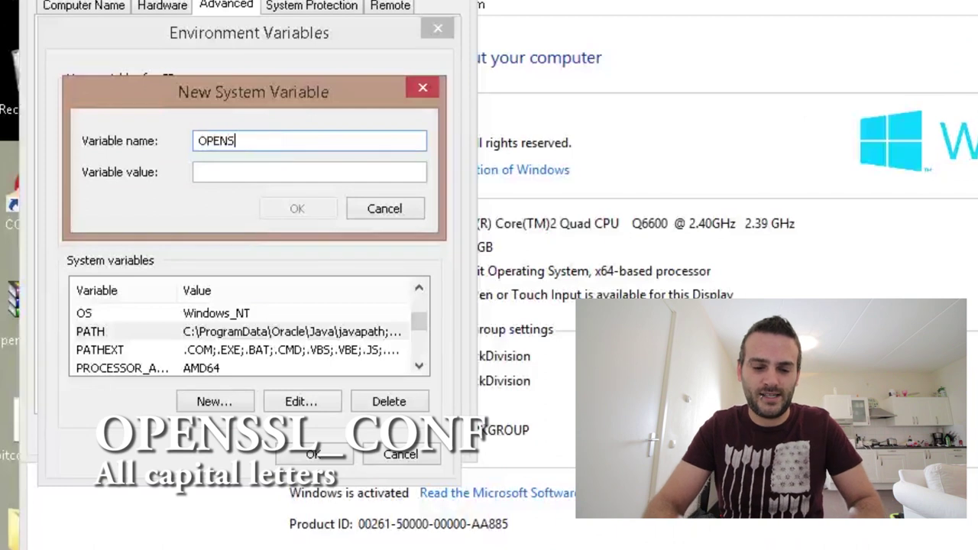
pyautogui.write('SL_CONF')
pyautogui.click(316, 175)
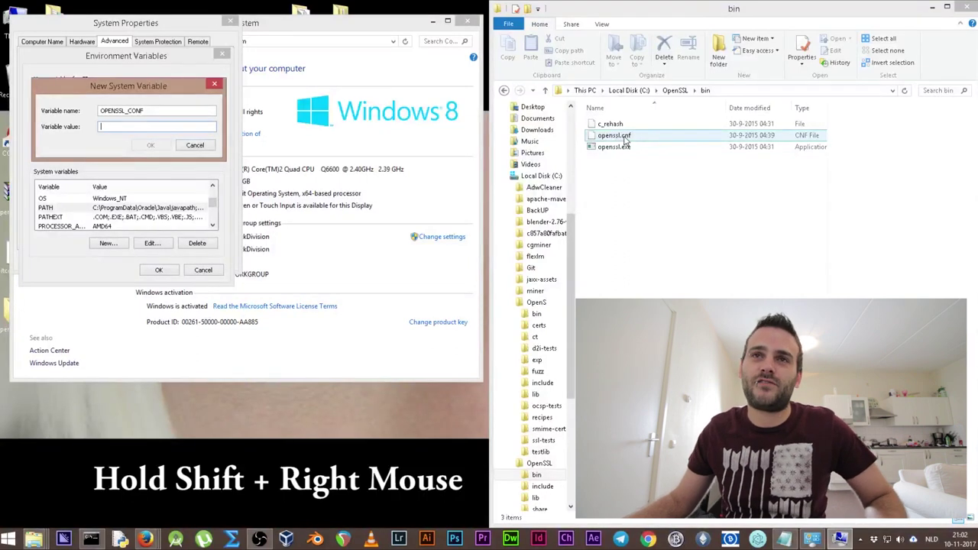
pyautogui.keyDown('shift'); pyautogui.rightClick(625, 137); pyautogui.keyUp('shift')
pyautogui.click(557, 242)
# - Set OPENSSL_CONF's value to C:\OpenSSL\bin\openssl.cnf without quotes and close the dialogs
pyautogui.rightClick(135, 127)
pyautogui.click(90, 175)
pyautogui.press('Delete')
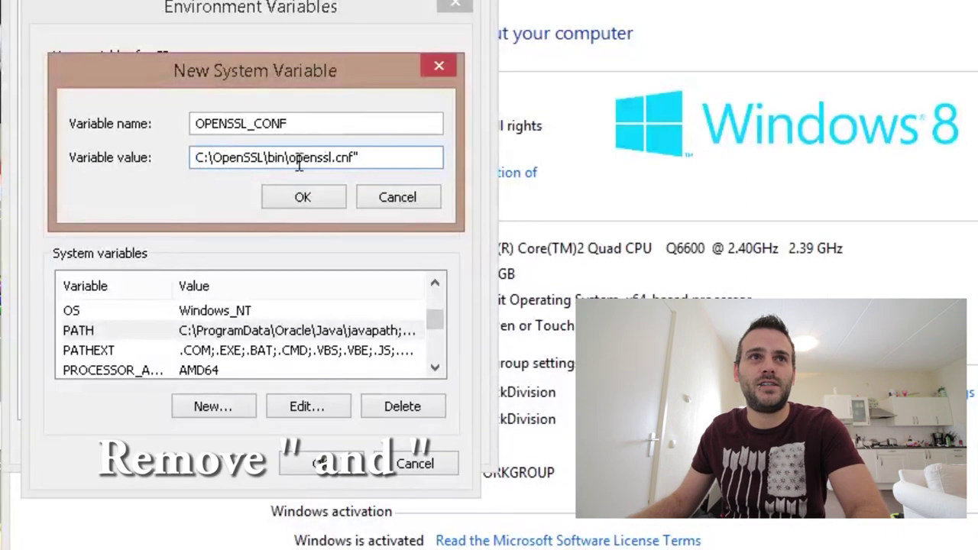
pyautogui.click(386, 157)
pyautogui.press('BackSpace')
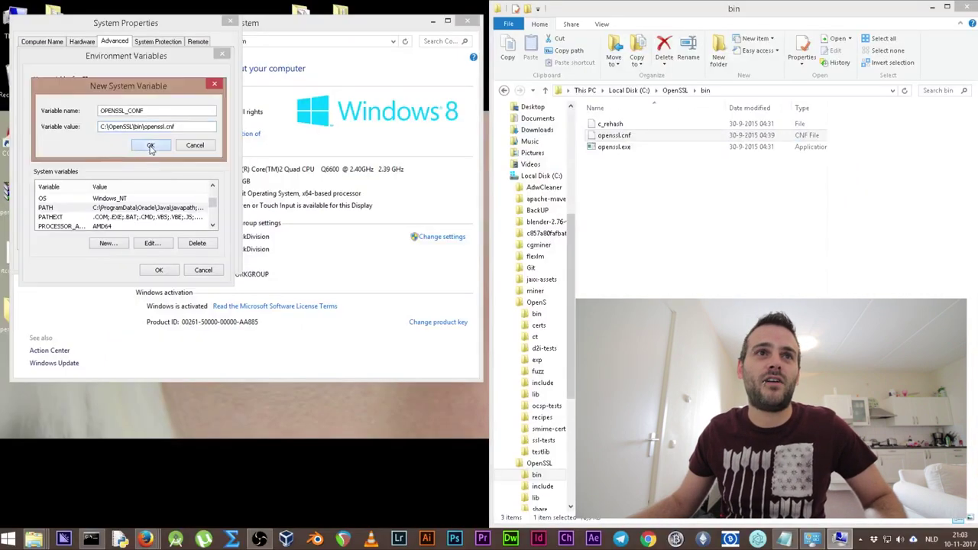
pyautogui.click(145, 145)
pyautogui.click(164, 275)
# - Close System Properties and the System page, then launch cmd from Start search
pyautogui.click(125, 260)
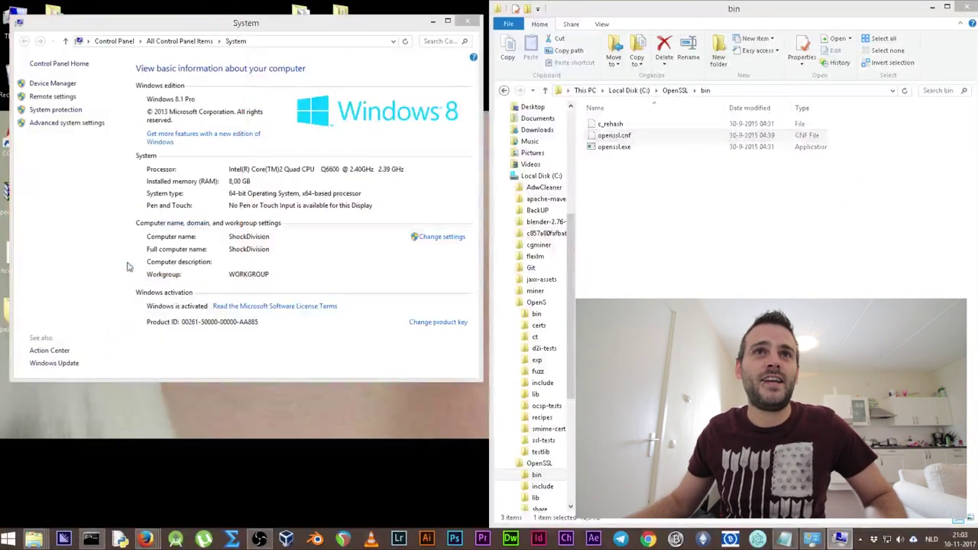
pyautogui.click(465, 20)
pyautogui.rightClick(97, 538)
pyautogui.press('Escape')
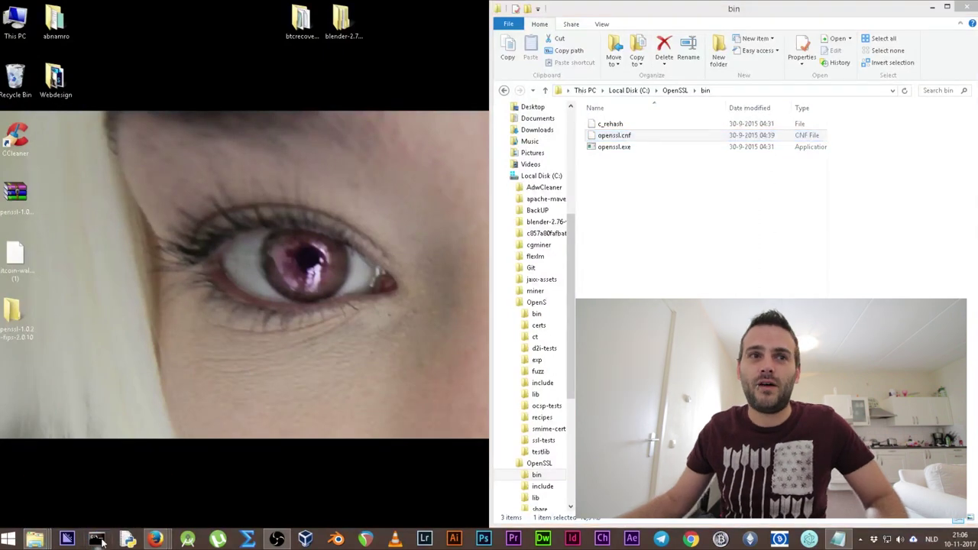
pyautogui.click(9, 540)
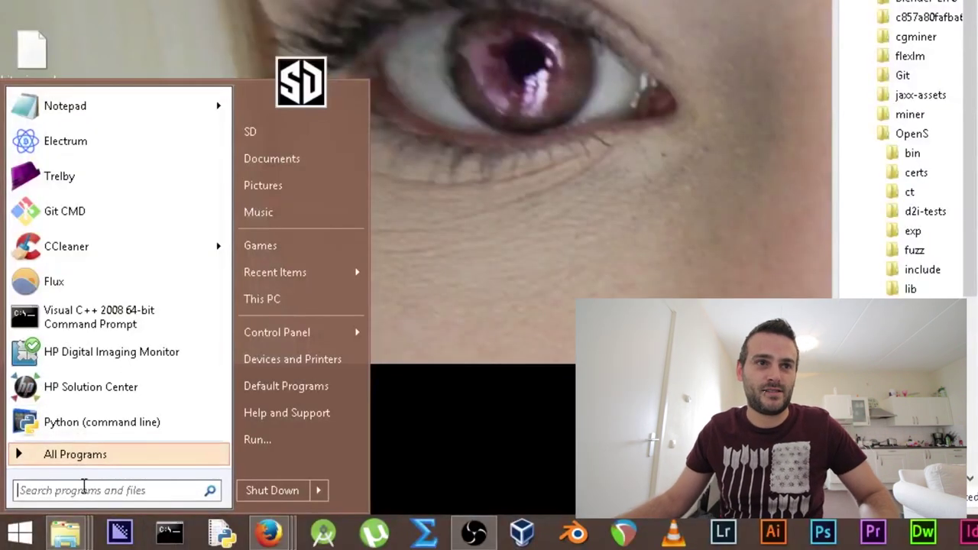
pyautogui.write('cmd')
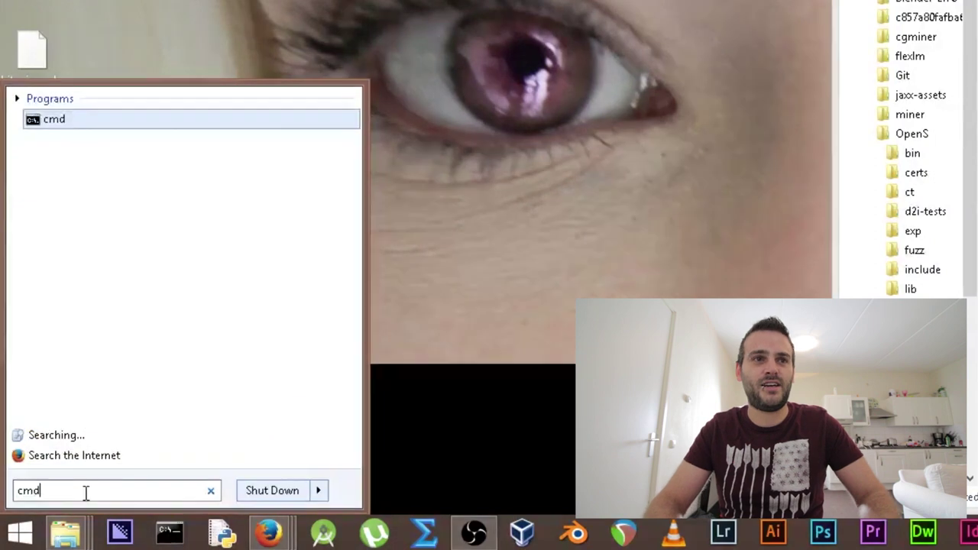
pyautogui.press('Return')
# - Run openssl to confirm it starts, then exit its prompt with Ctrl+C
pyautogui.write('openssl')
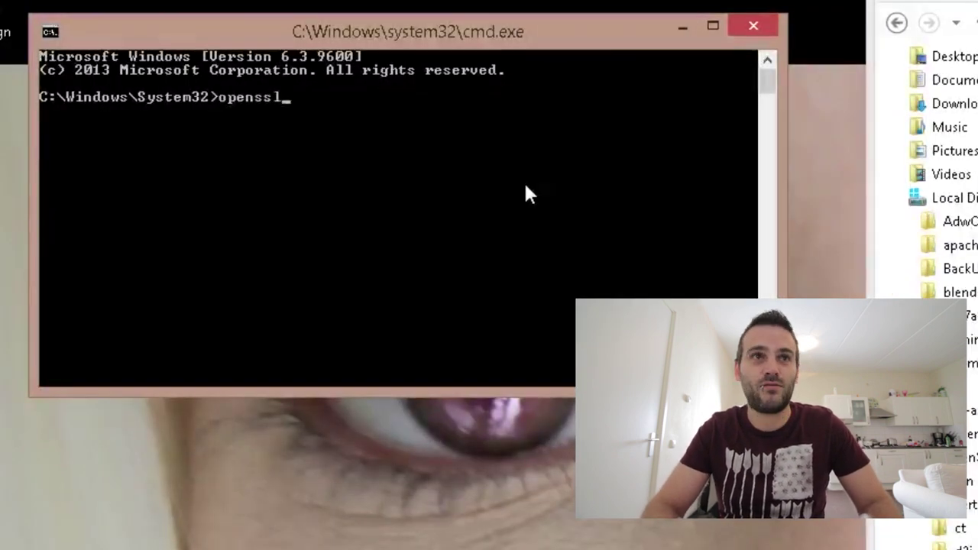
pyautogui.press('Return')
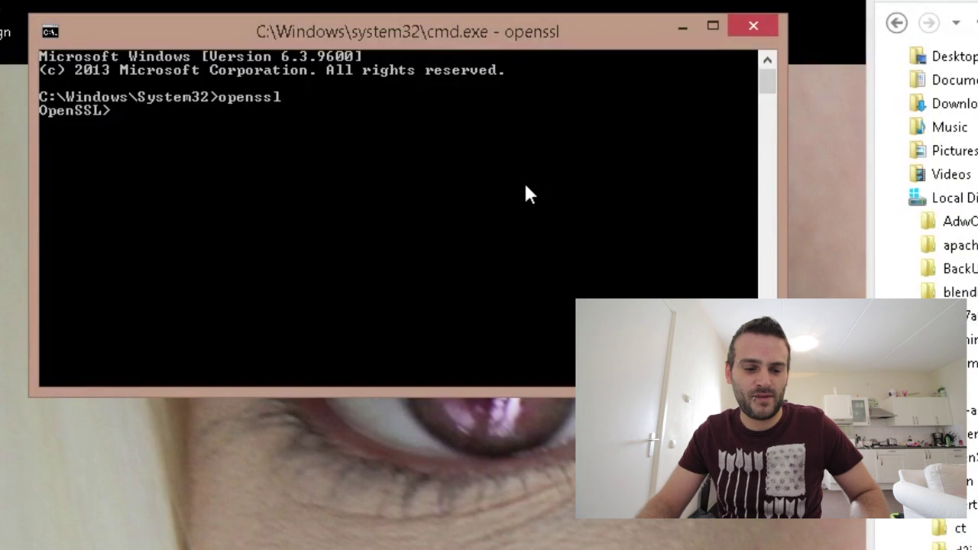
pyautogui.hotkey('ctrl', 'c')
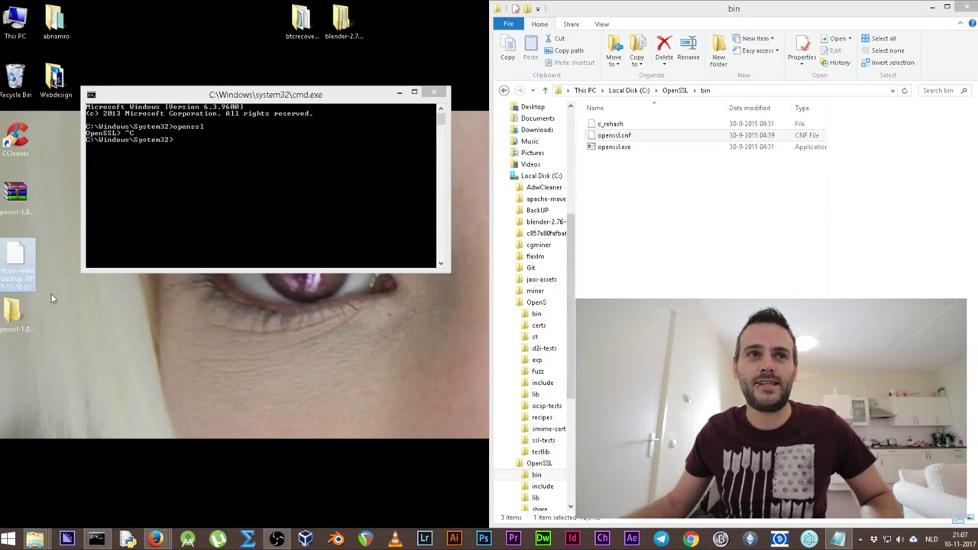
# - Copy the wallet backup into C:\OpenSSL\bin and rename the copy Android
pyautogui.moveTo(21, 257); pyautogui.dragTo(650, 246)
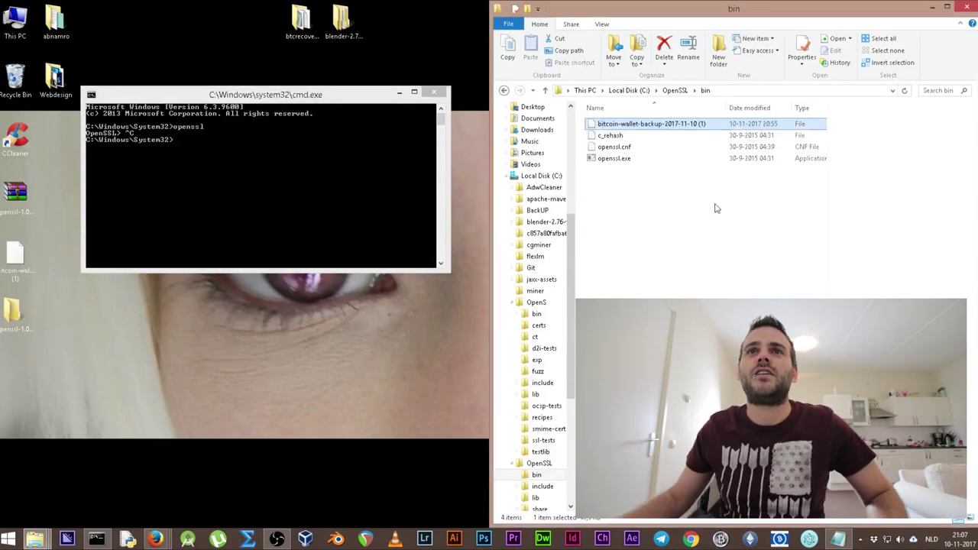
pyautogui.press('F2')
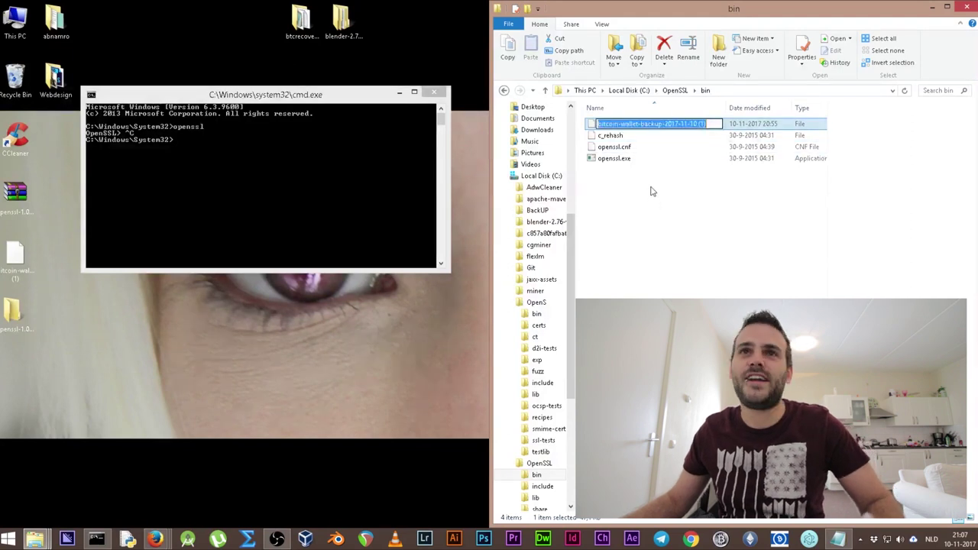
pyautogui.press('End')
pyautogui.press('BackSpace')
pyautogui.press('BackSpace')
pyautogui.press('BackSpace')
pyautogui.press('BackSpace')
pyautogui.press('BackSpace')
pyautogui.press('BackSpace')
pyautogui.press('BackSpace')
pyautogui.press('BackSpace')
pyautogui.press('BackSpace')
pyautogui.press('BackSpace')
pyautogui.press('BackSpace')
pyautogui.press('BackSpace')
pyautogui.press('BackSpace')
pyautogui.press('BackSpace')
pyautogui.press('BackSpace')
pyautogui.press('BackSpace')
pyautogui.press('BackSpace')
pyautogui.press('BackSpace')
pyautogui.press('BackSpace')
pyautogui.press('BackSpace')
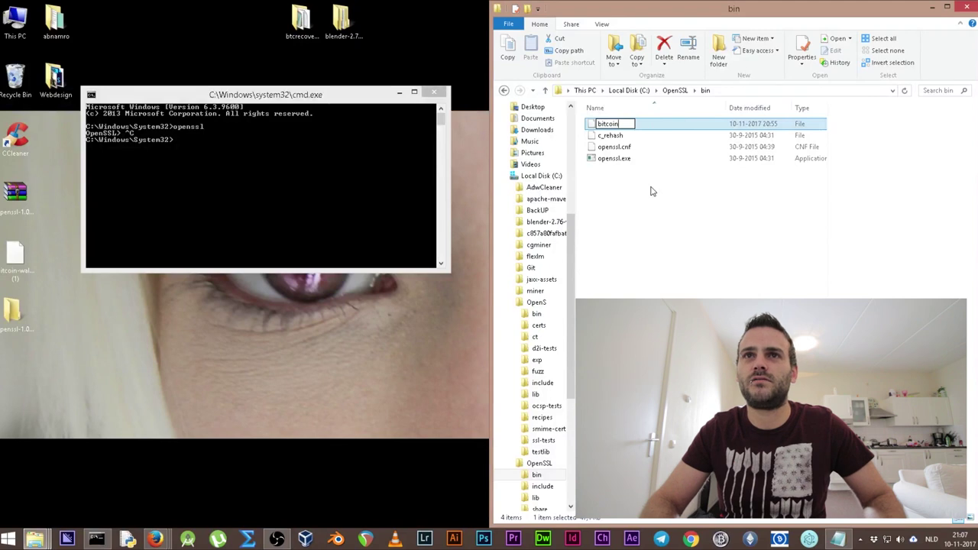
pyautogui.press('BackSpace')
pyautogui.press('BackSpace')
pyautogui.press('BackSpace')
pyautogui.press('BackSpace')
pyautogui.press('BackSpace')
pyautogui.press('BackSpace')
pyautogui.press('BackSpace')
pyautogui.write('Android')
pyautogui.press('Return')
pyautogui.click(654, 216)
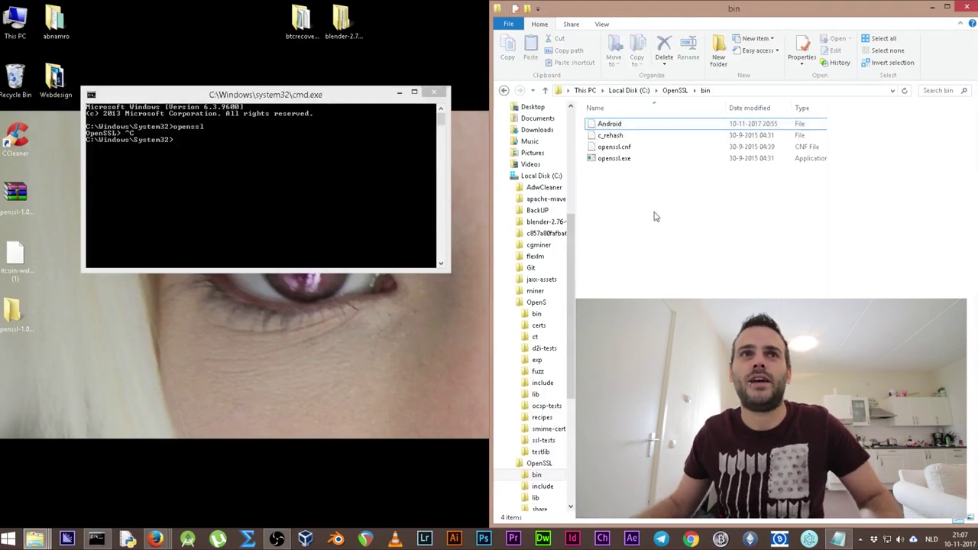
pyautogui.click(195, 227)
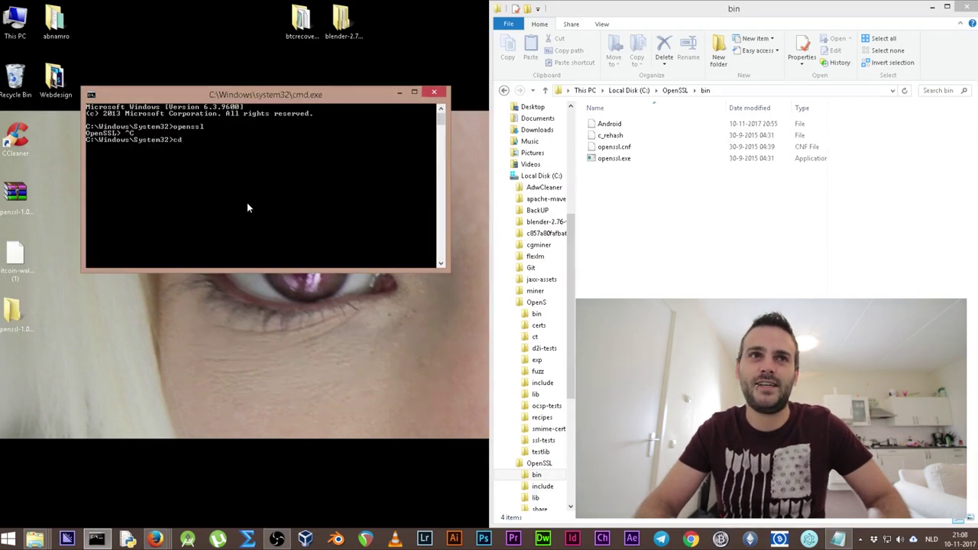
# - Change to c:\OpenSSL\bin and list its files with dir
pyautogui.write('..')
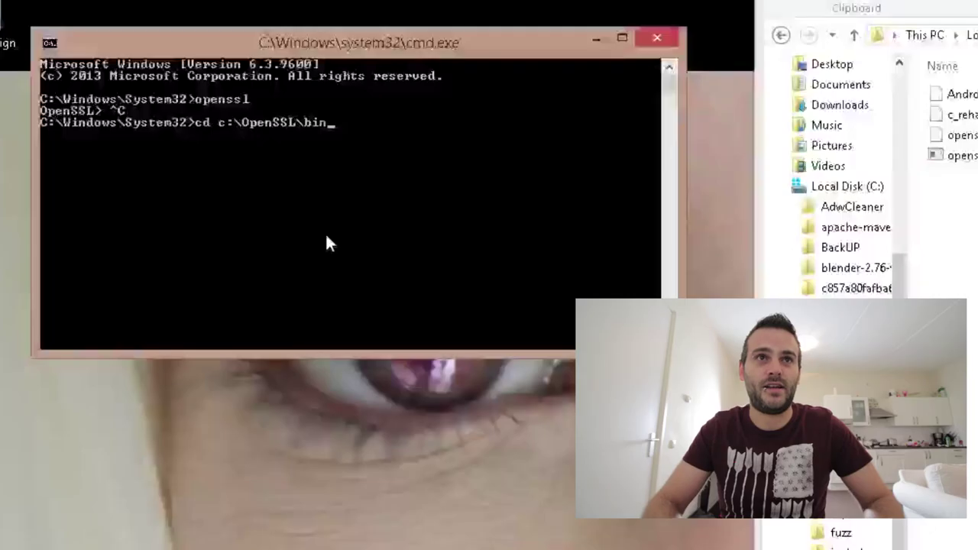
pyautogui.press('Return')
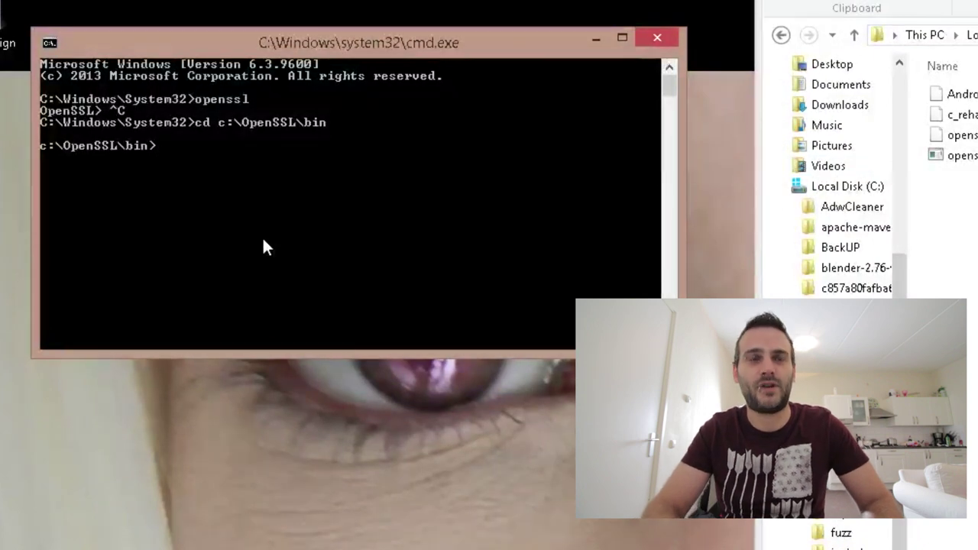
pyautogui.write('dir')
pyautogui.press('Return')
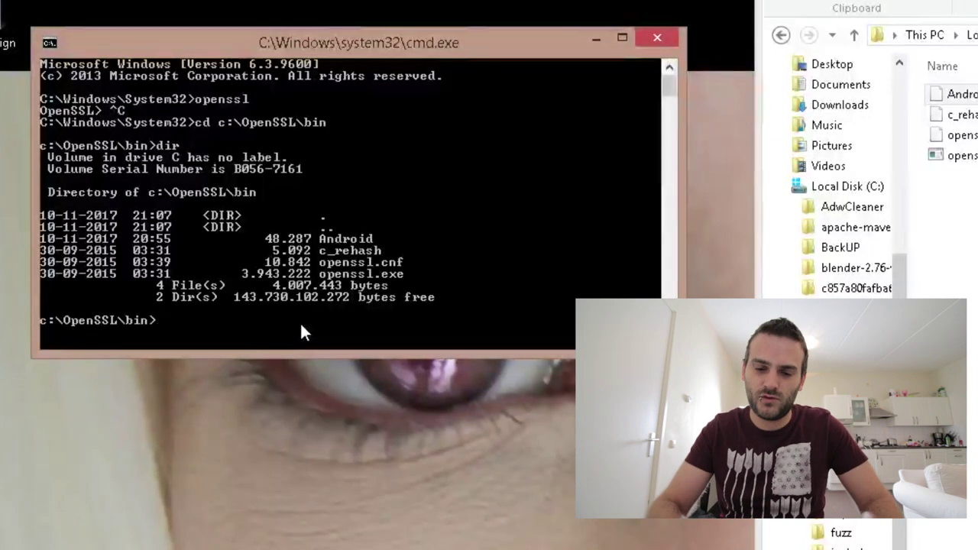
# - Decrypt Android into Android_Decrypted with openssl enc -d -aes-256-cbc -md md5 -a, entering the password
pyautogui.write('open')
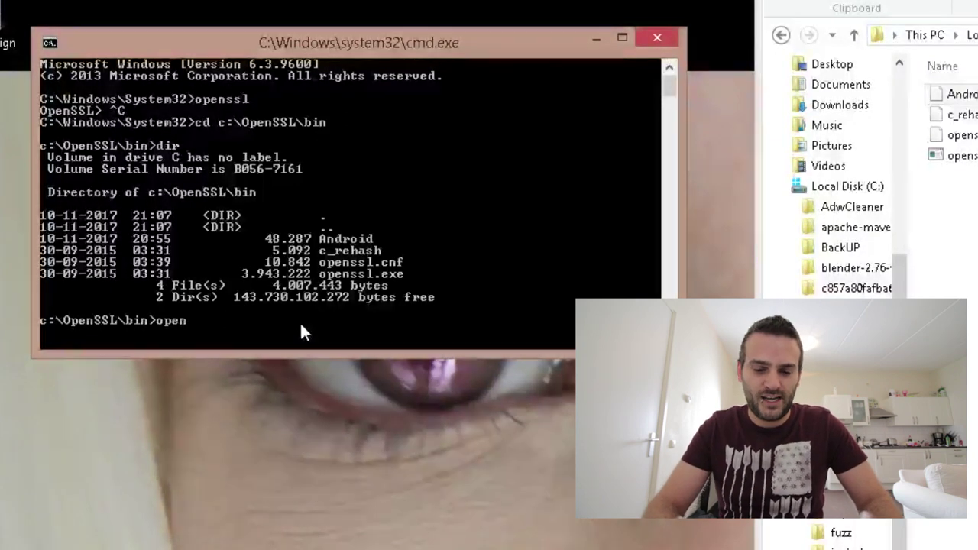
pyautogui.write('ssl enc')
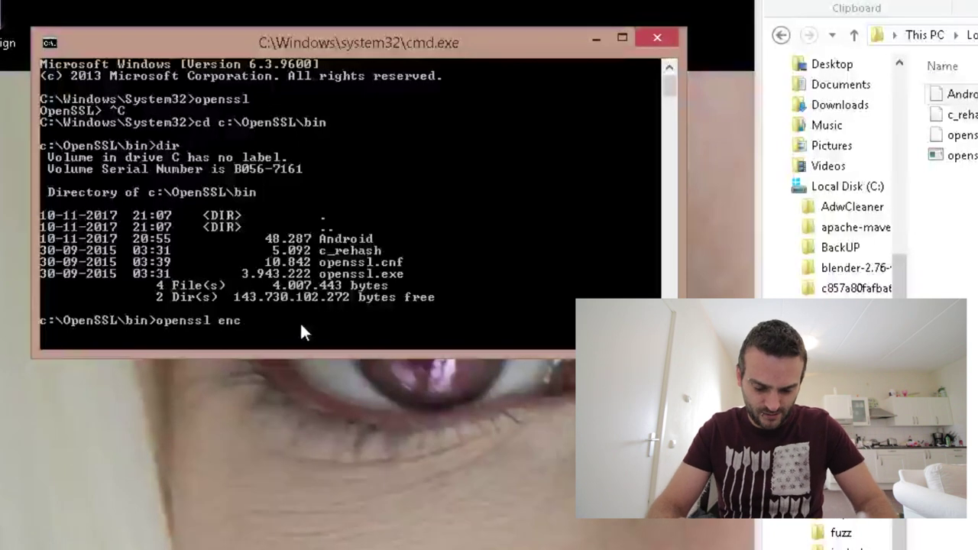
pyautogui.write(' -d -aes')
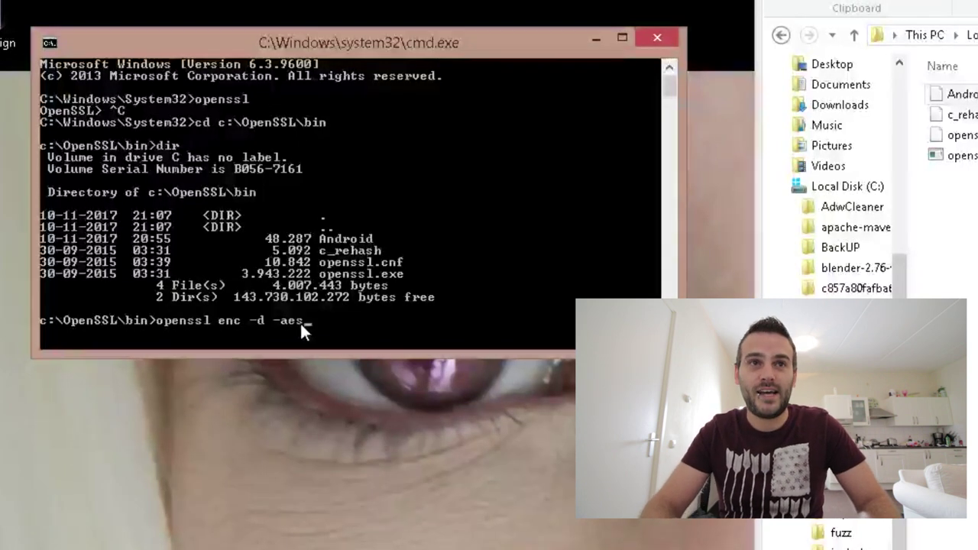
pyautogui.write('-256-')
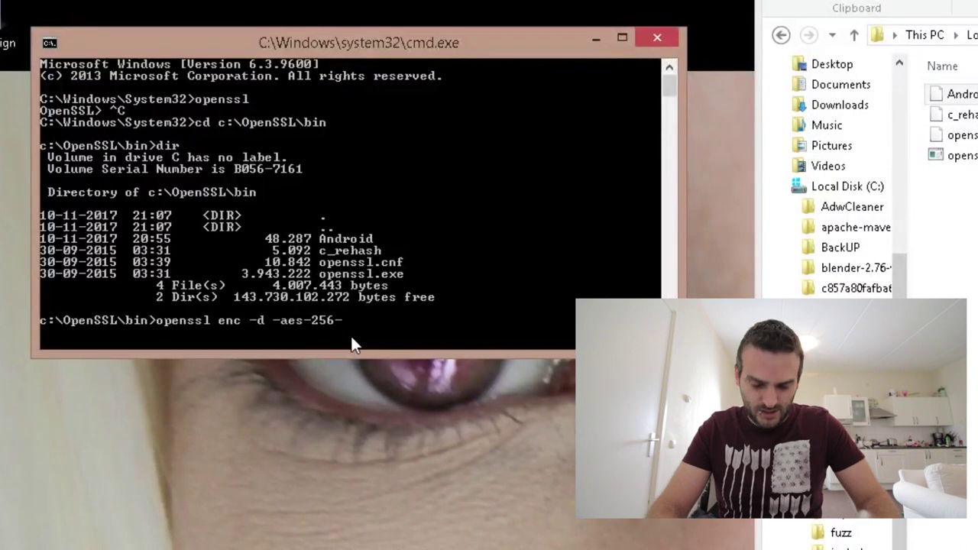
pyautogui.write('cbc -')
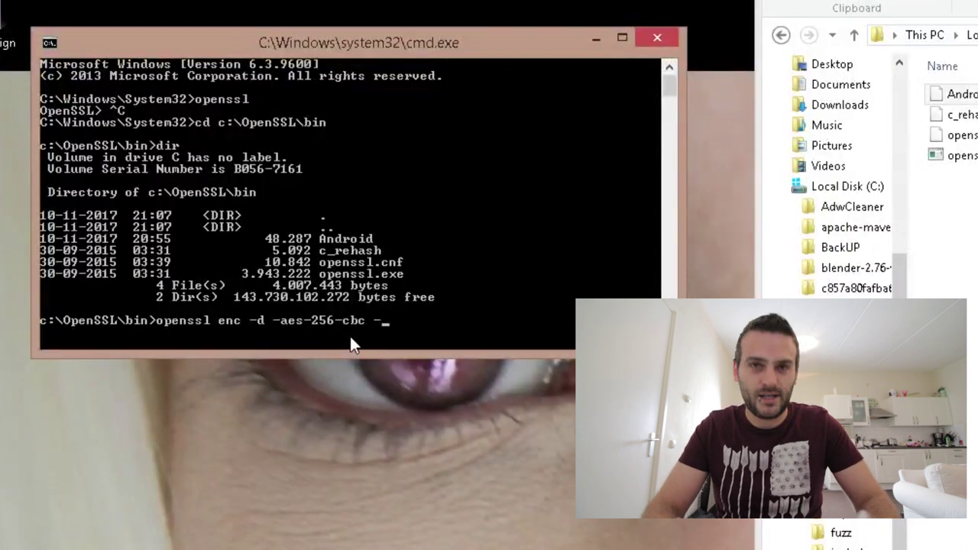
pyautogui.write('md')
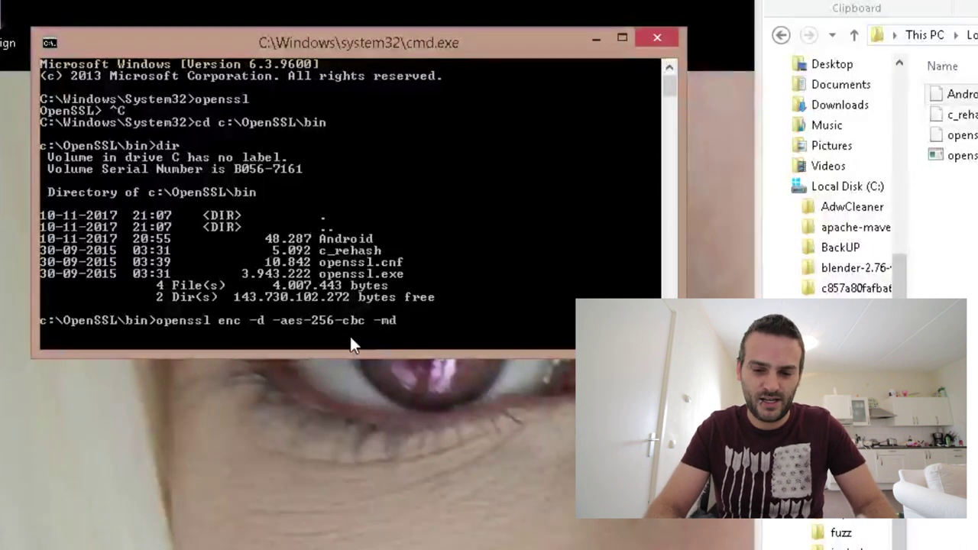
pyautogui.write(' md5')
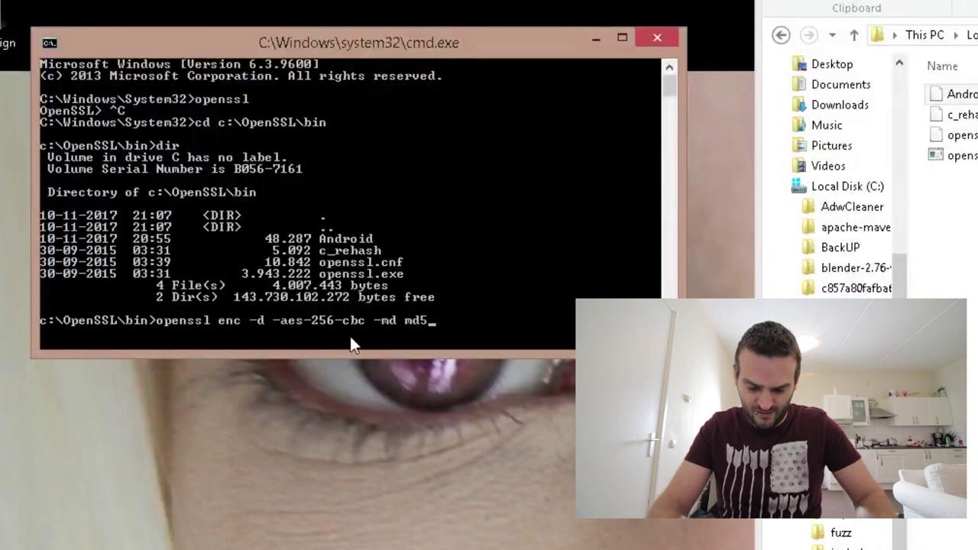
pyautogui.write(' -a -')
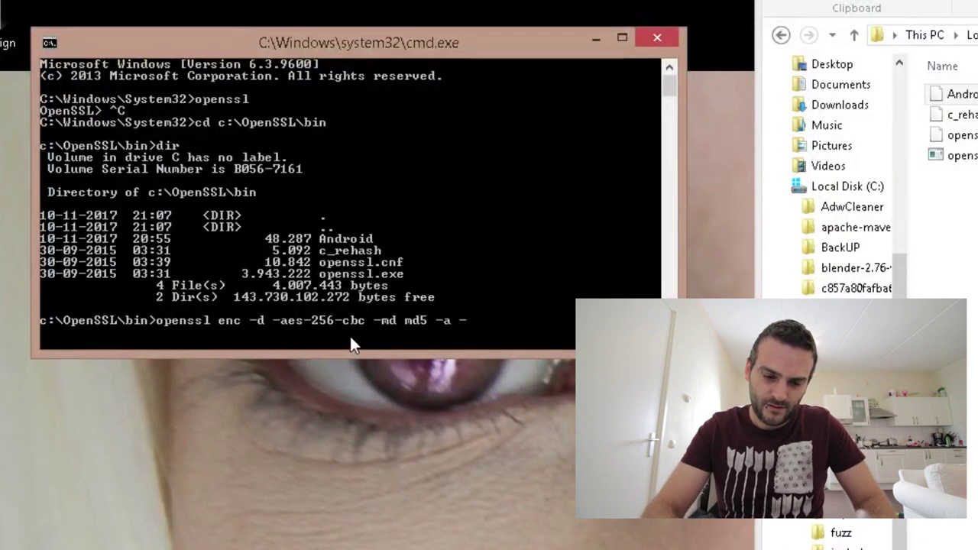
pyautogui.write('in Android >')
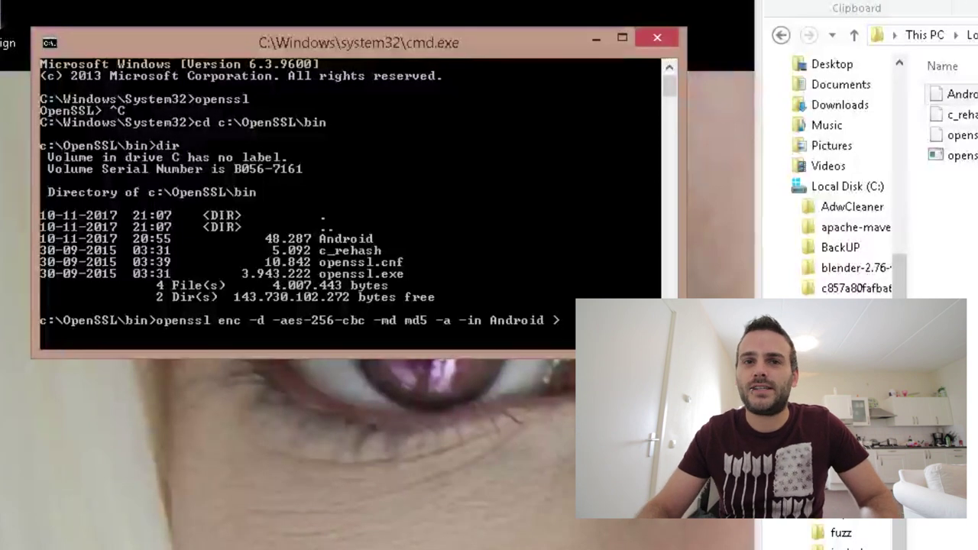
pyautogui.write('Android_D')
pyautogui.write('ecr')
pyautogui.write('ypted')
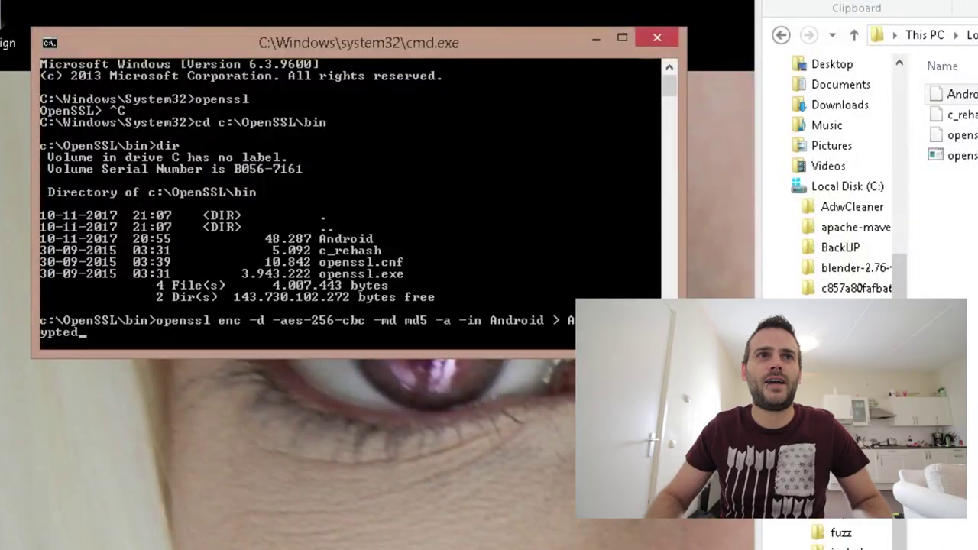
pyautogui.press('Return')
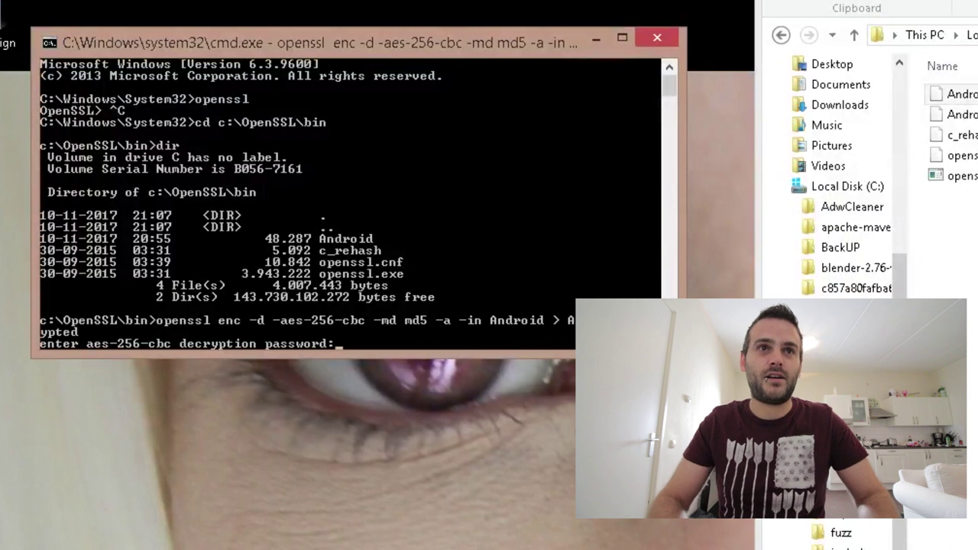
pyautogui.press('Return')
# - Open Android_Decrypted and the encrypted Android file in Notepad, docked side by side
pyautogui.click(964, 116)
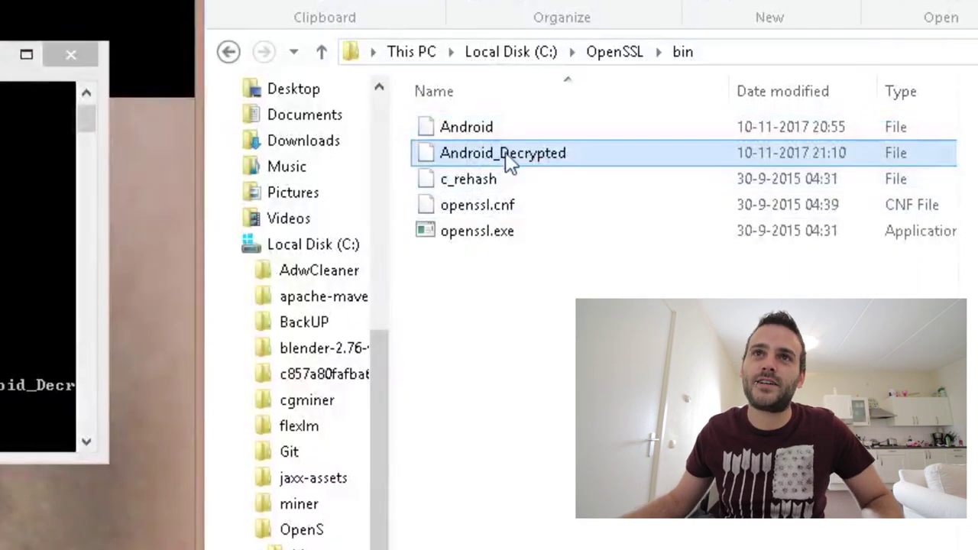
pyautogui.rightClick(527, 159)
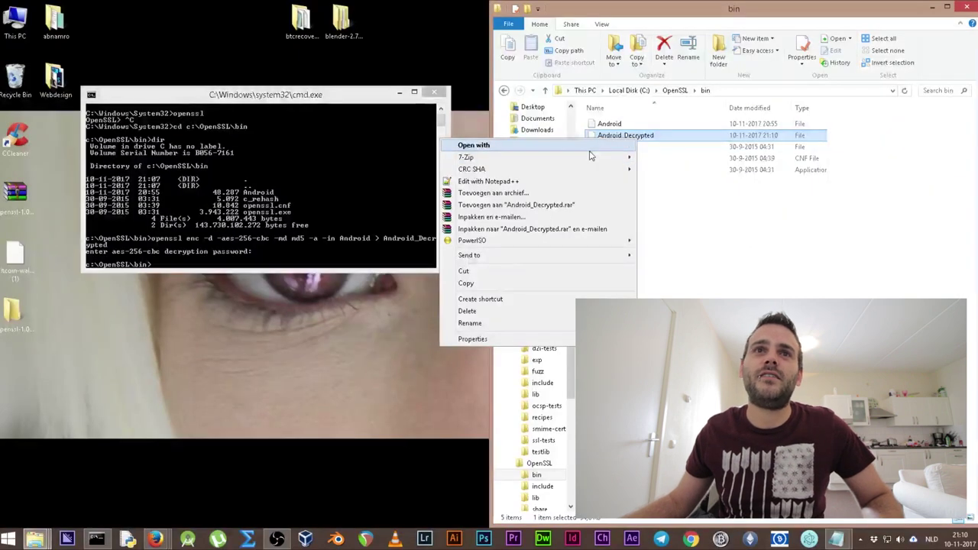
pyautogui.click(589, 146)
pyautogui.doubleClick(425, 221)
pyautogui.moveTo(628, 283); pyautogui.dragTo(2, 153)
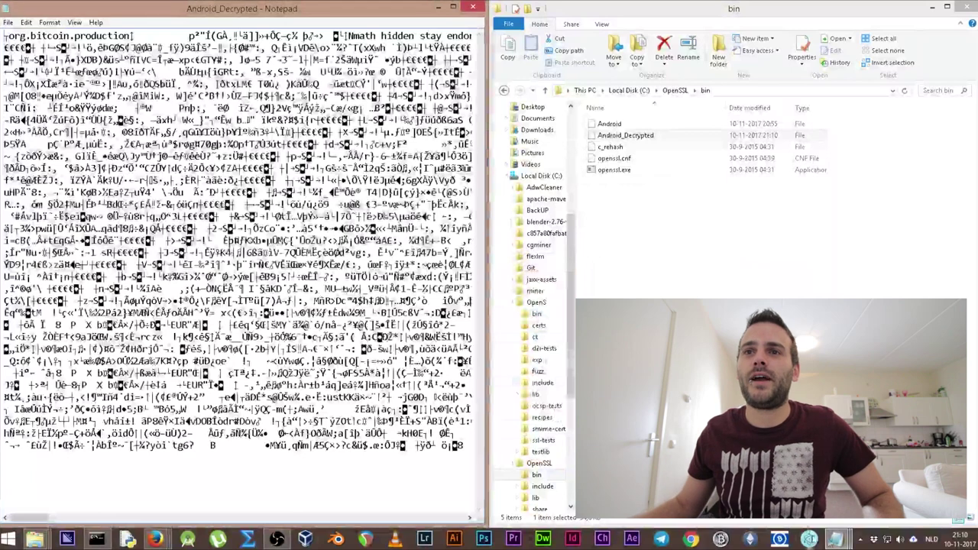
pyautogui.doubleClick(609, 123)
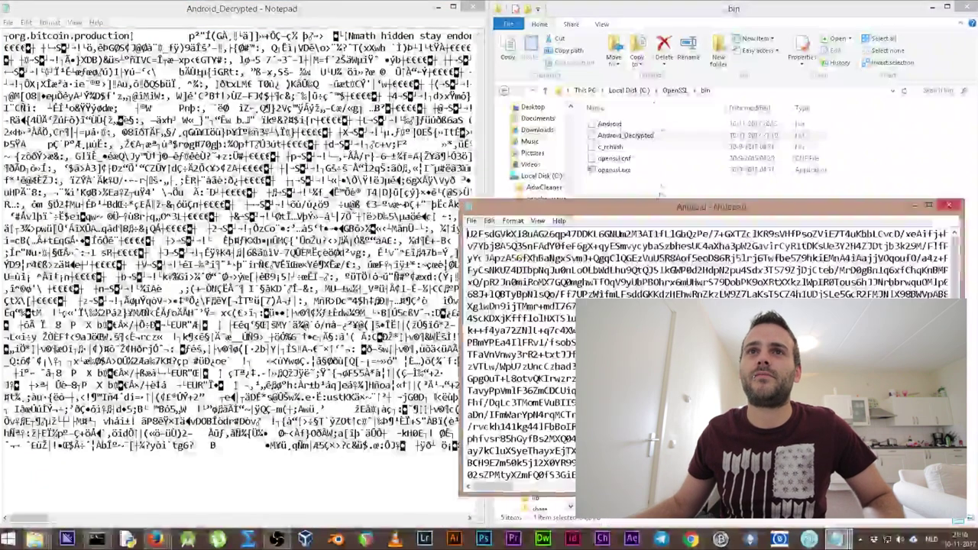
pyautogui.press('super+Right')
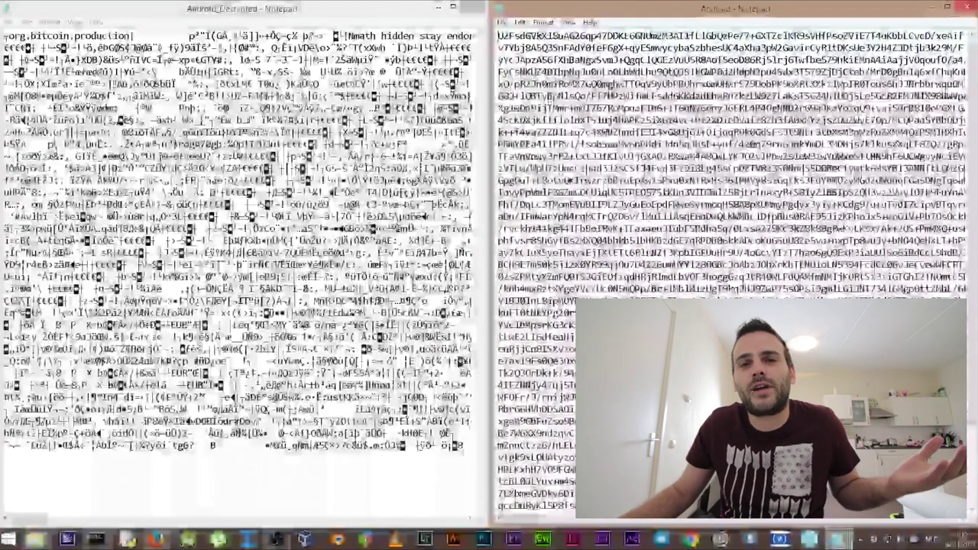
# - In Android_Decrypted, select the twelve mnemonic words after the org.bitcoin.production header
pyautogui.hotkey('alt', 'Tab')
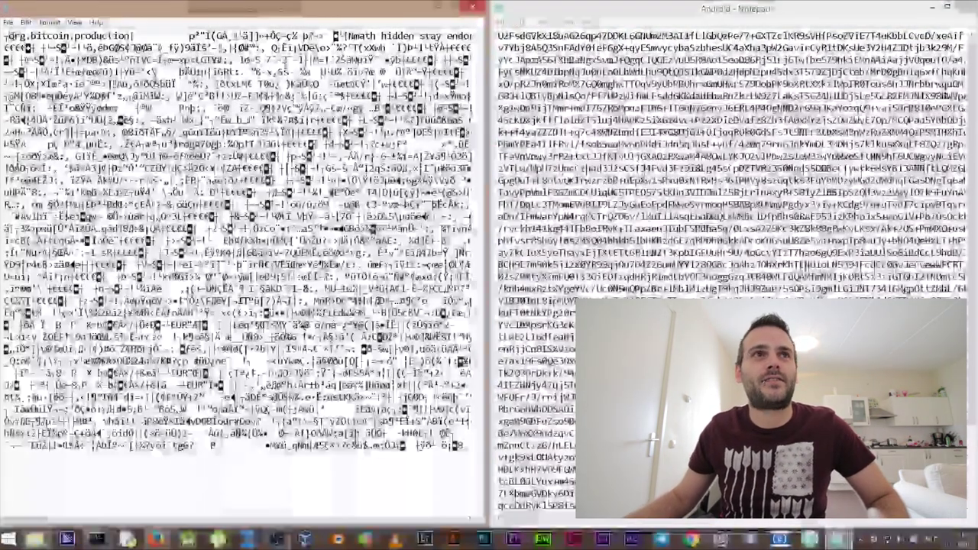
pyautogui.moveTo(5, 36); pyautogui.dragTo(131, 36)
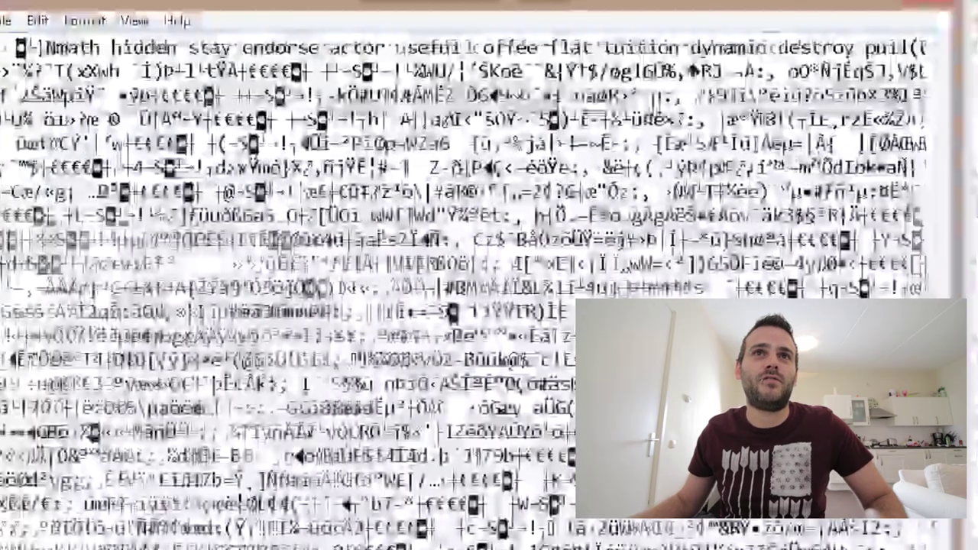
pyautogui.hotkey('shift', 'Right')
pyautogui.hotkey('shift', 'Right')
pyautogui.hotkey('shift', 'Right')
pyautogui.hotkey('shift', 'Right')
pyautogui.hotkey('ctrl', 'shift', 'Right')
pyautogui.hotkey('ctrl', 'shift', 'Right')
pyautogui.hotkey('ctrl', 'shift', 'Right')
pyautogui.hotkey('ctrl', 'shift', 'Right')
pyautogui.hotkey('ctrl', 'shift', 'Right')
pyautogui.hotkey('ctrl', 'shift', 'Right')
pyautogui.hotkey('ctrl', 'shift', 'Right')
pyautogui.hotkey('ctrl', 'shift', 'Right')
pyautogui.hotkey('ctrl', 'shift', 'Right')
pyautogui.hotkey('ctrl', 'shift', 'Right')
pyautogui.hotkey('ctrl', 'shift', 'Right')
pyautogui.hotkey('ctrl', 'c')
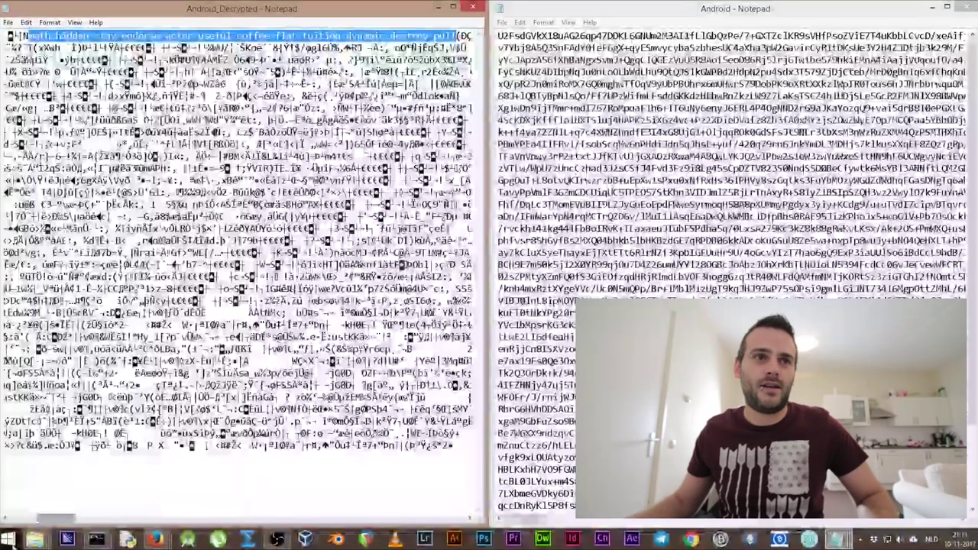
# - Paste the copied mnemonic words into a new untitled Notepad document
pyautogui.press('super')
pyautogui.click(84, 285)
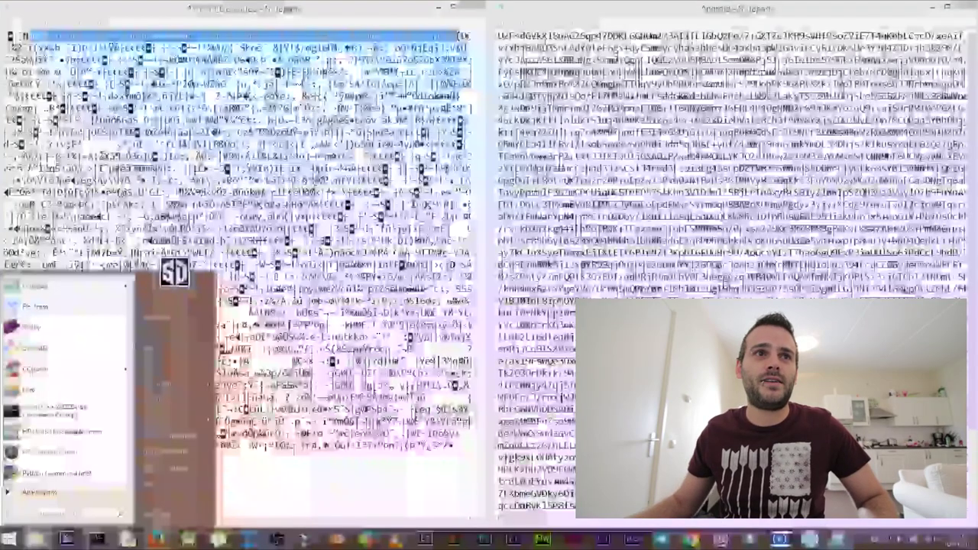
pyautogui.hotkey('ctrl', 'v')
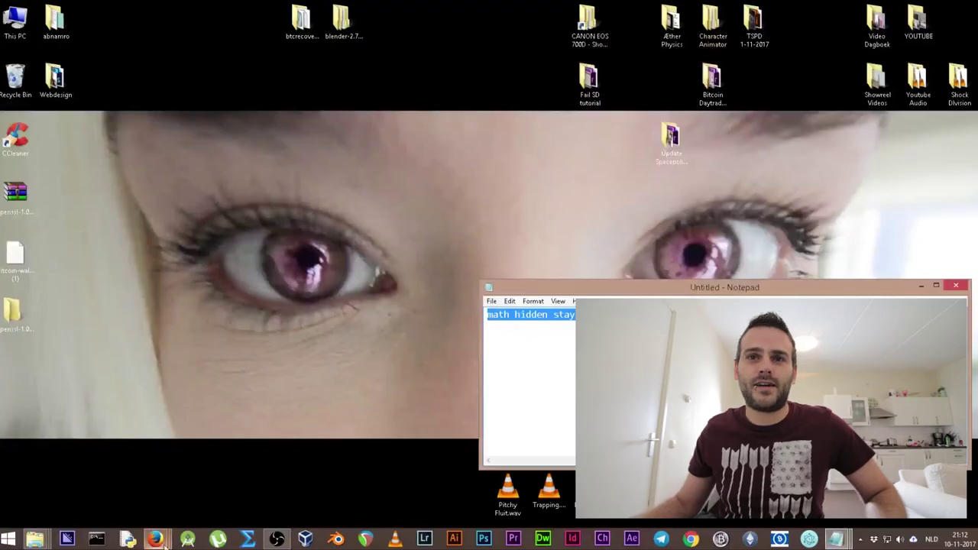
# - Load the iancoleman.io/bip39 Mnemonic Code Converter in a new Firefox tab
pyautogui.moveTo(159, 541)
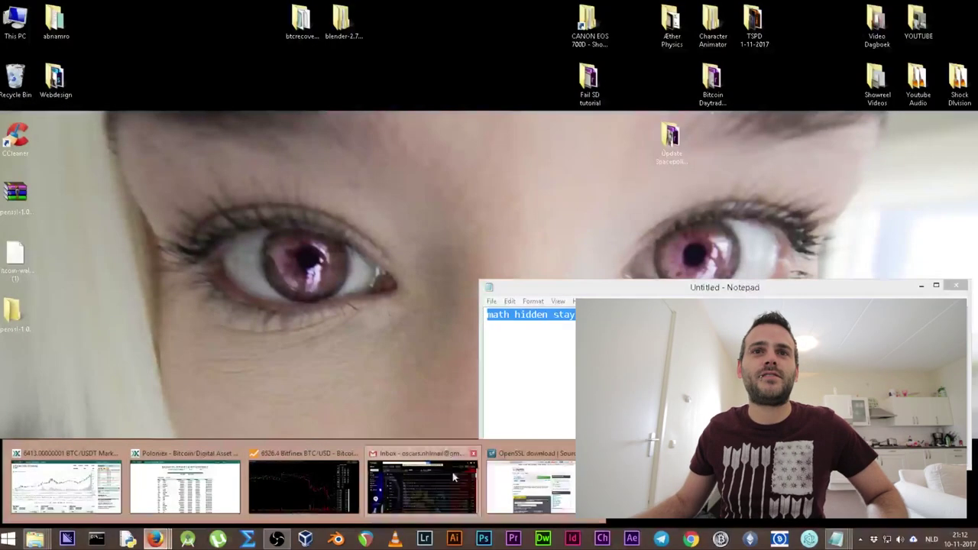
pyautogui.click(569, 483)
pyautogui.click(588, 9)
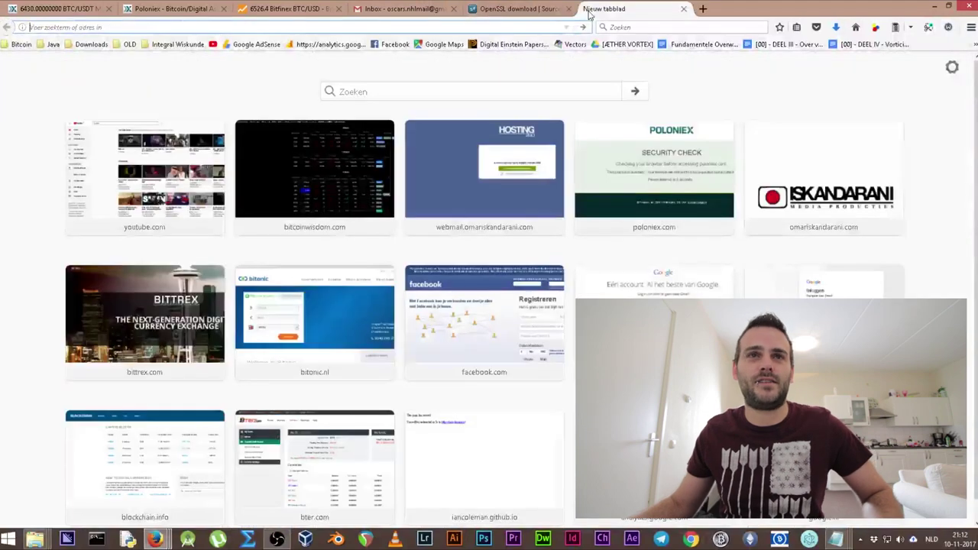
pyautogui.write('ia')
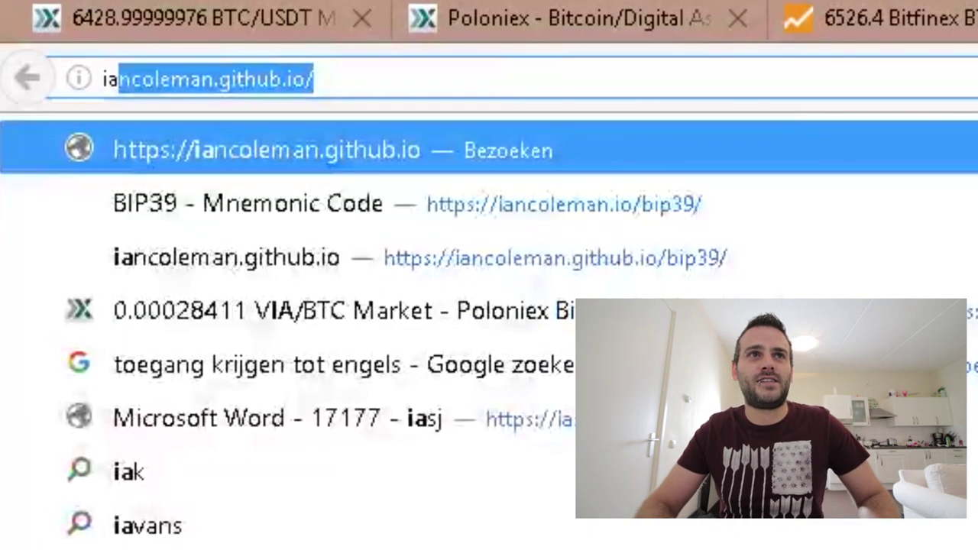
pyautogui.press('Return')
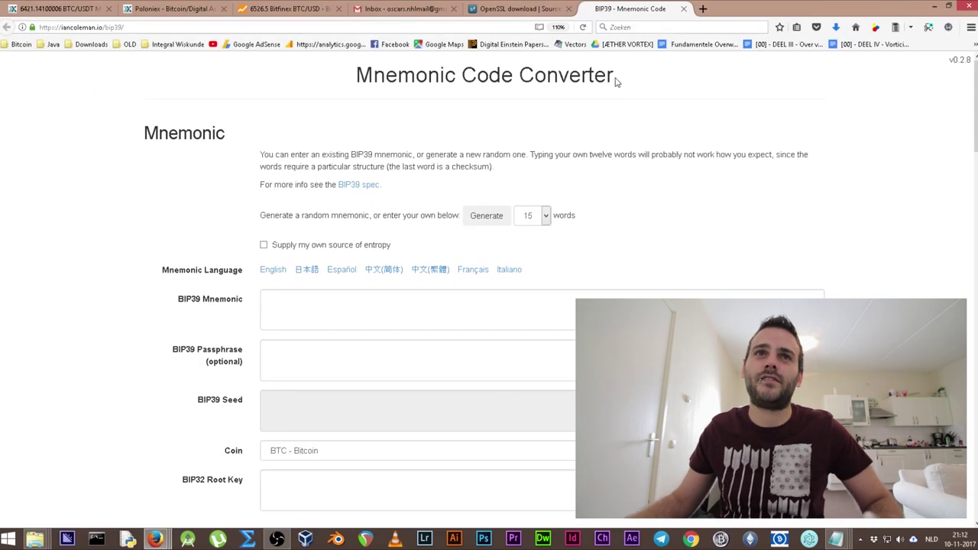
# - Enter the recovered mnemonic into BIP39 Mnemonic and switch the derivation to BIP32
pyautogui.click(837, 538)
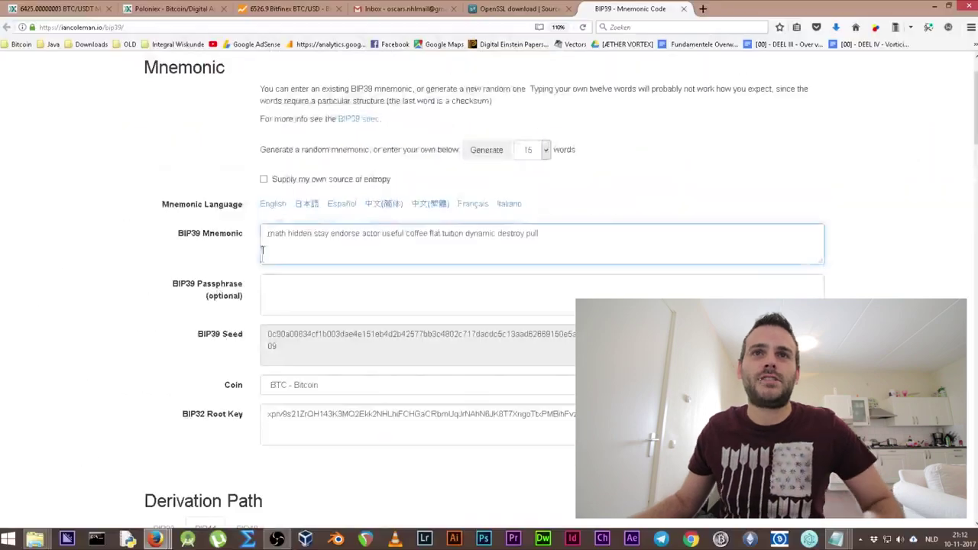
pyautogui.scroll(-5, 455, 259)
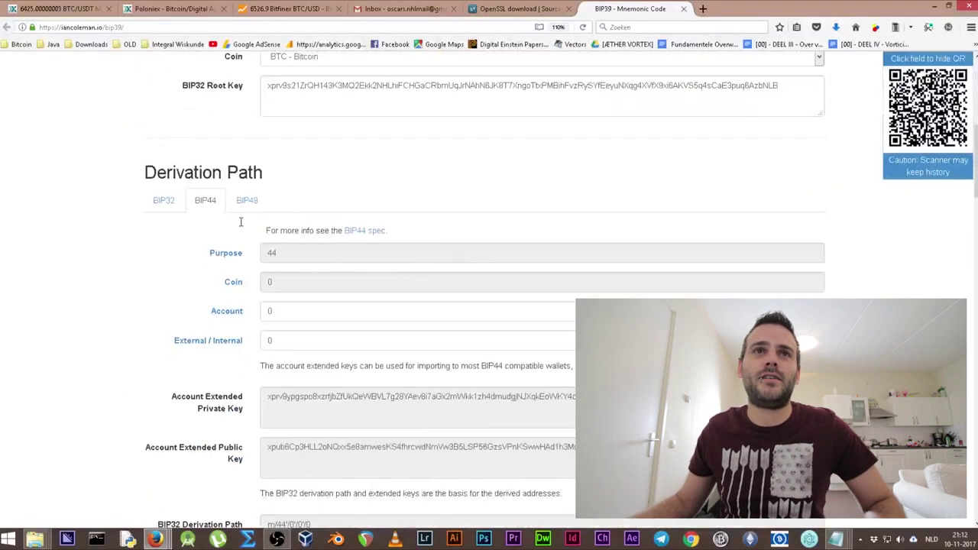
pyautogui.click(165, 203)
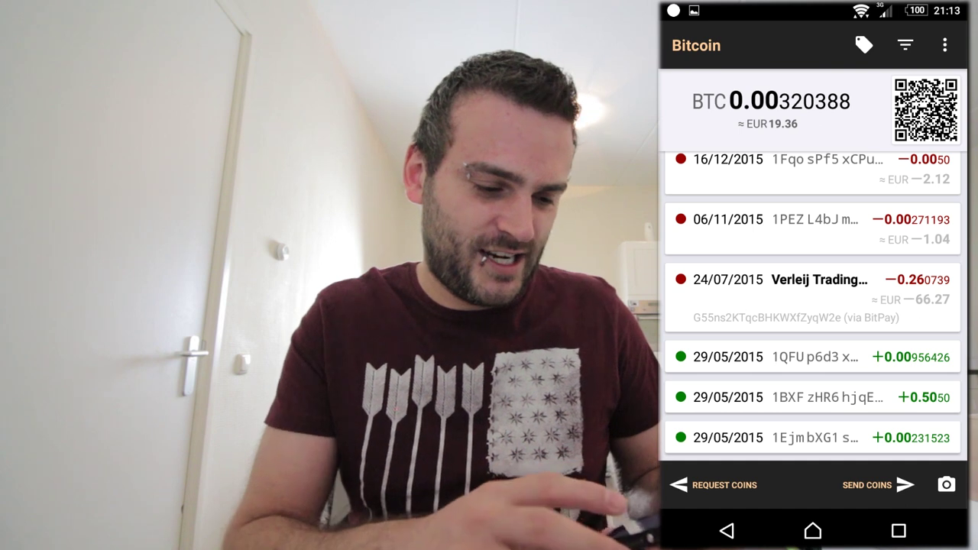
# - Expand the 13:48, 13:54 and 14:08 incoming payments of 29/05/2015 to see their addresses
pyautogui.click(814, 437)
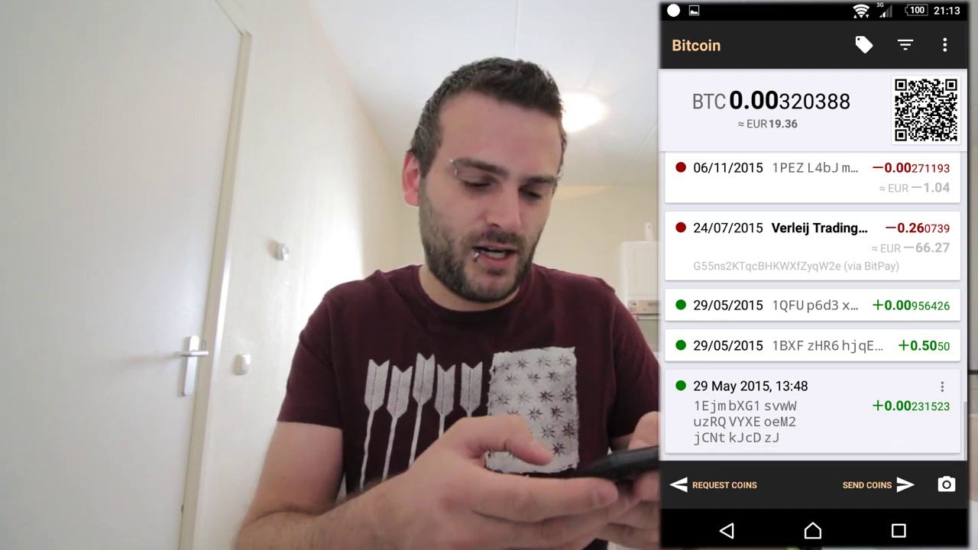
pyautogui.click(814, 346)
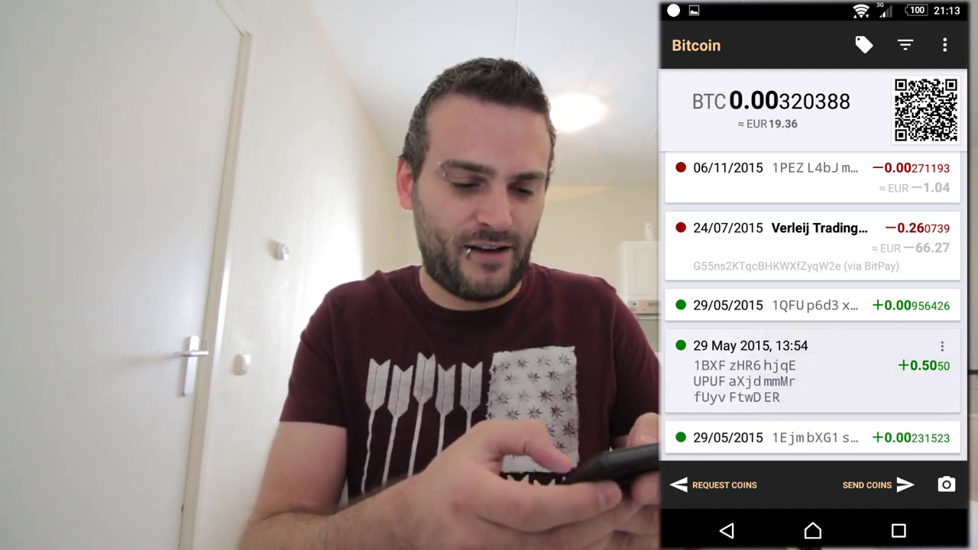
pyautogui.click(813, 437)
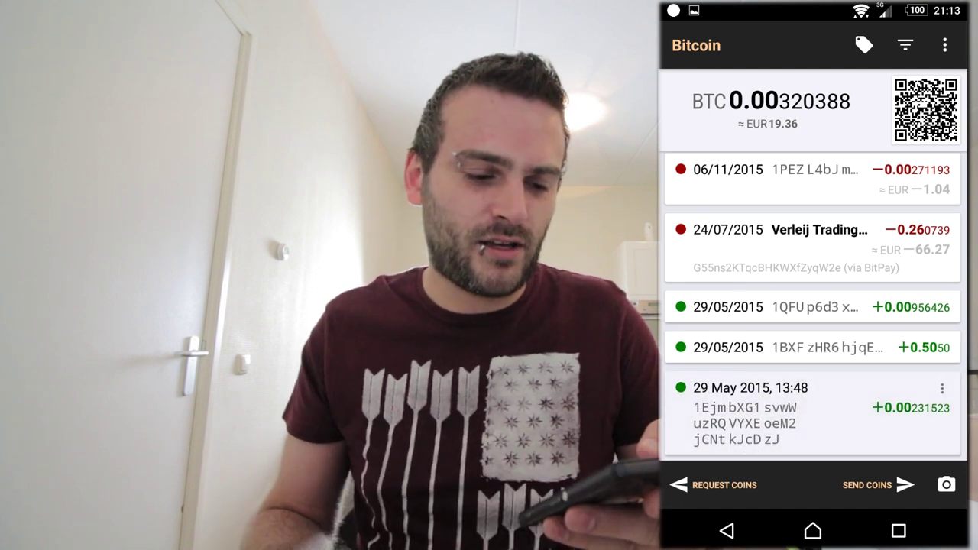
pyautogui.click(814, 347)
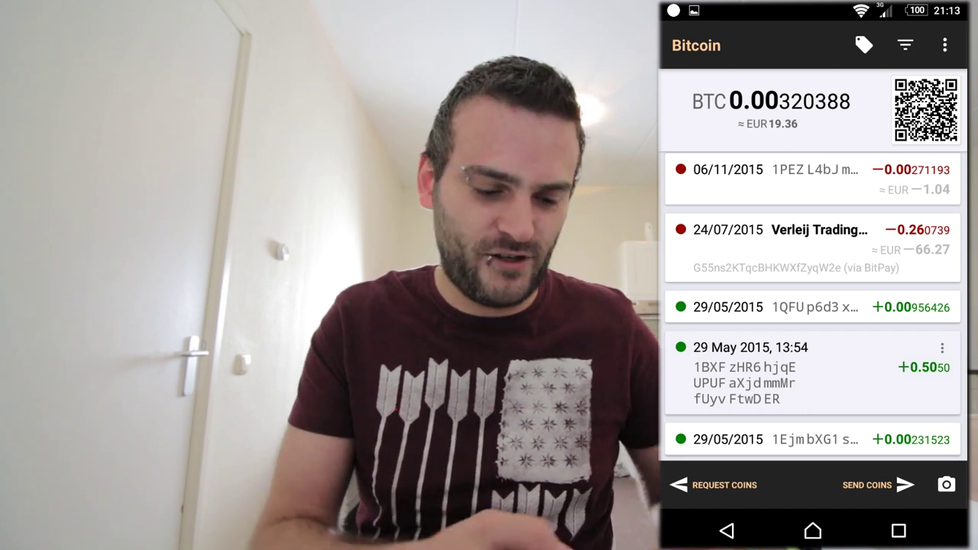
pyautogui.click(813, 306)
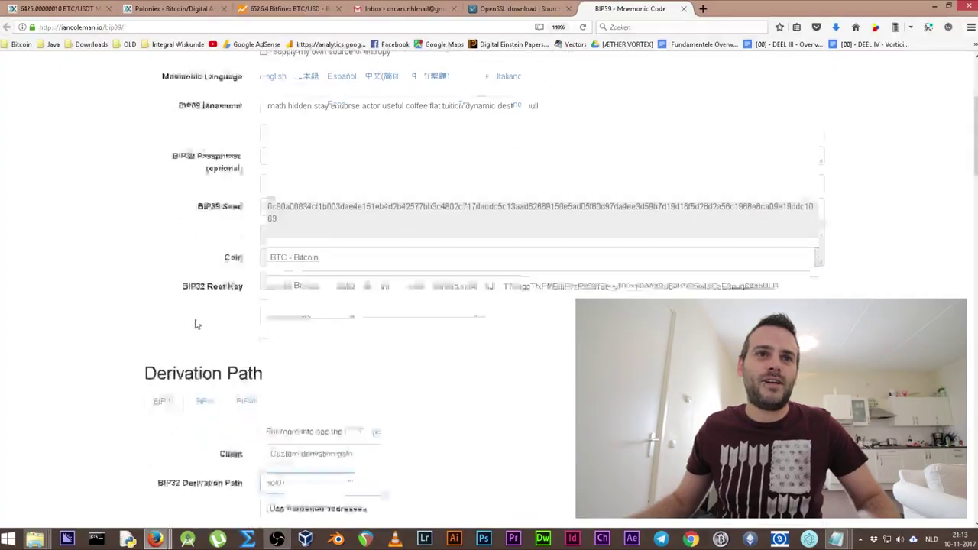
# - Change the BIP32 derivation path to m/0'/0 and view the derived receiving addresses
pyautogui.scroll(-3, 196, 325)
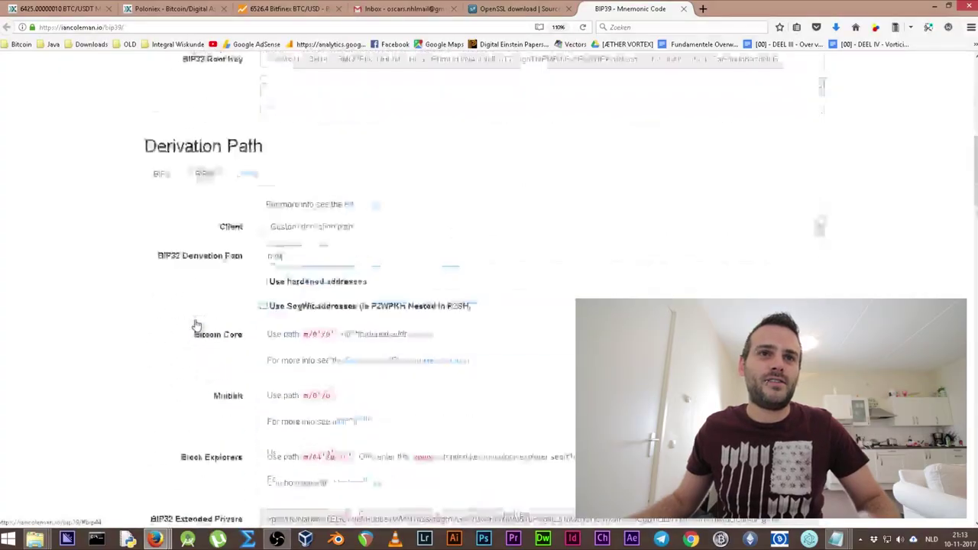
pyautogui.scroll(-5, 196, 324)
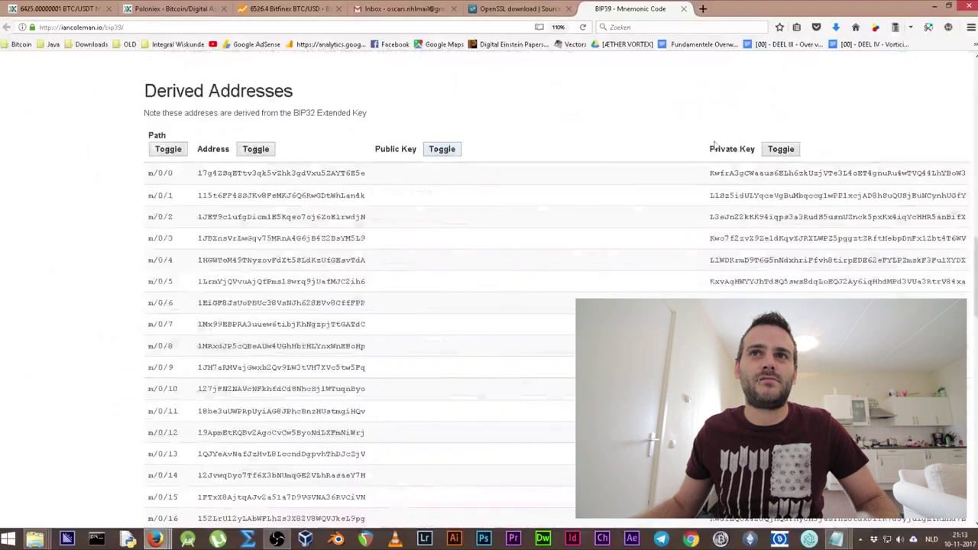
pyautogui.scroll(2, 188, 214)
pyautogui.scroll(5, 196, 223)
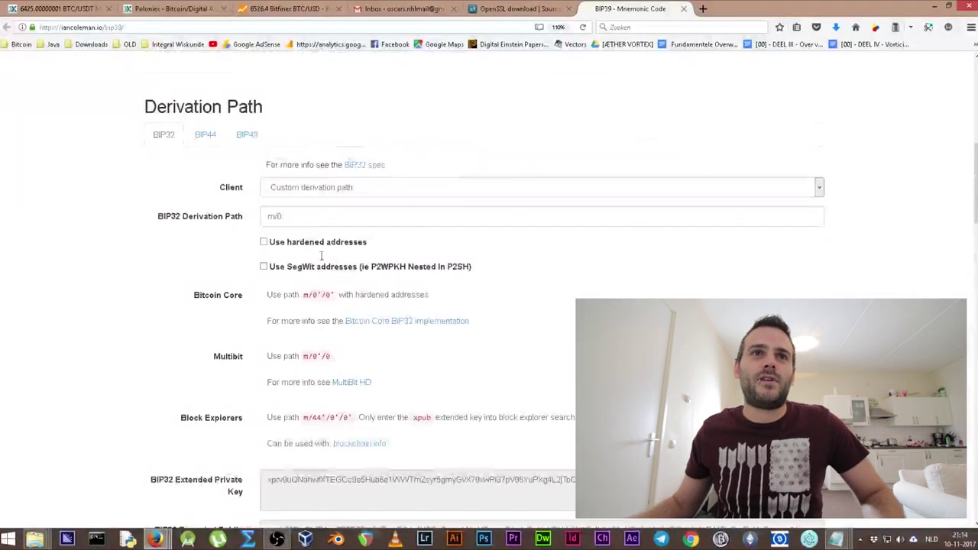
pyautogui.click(316, 223)
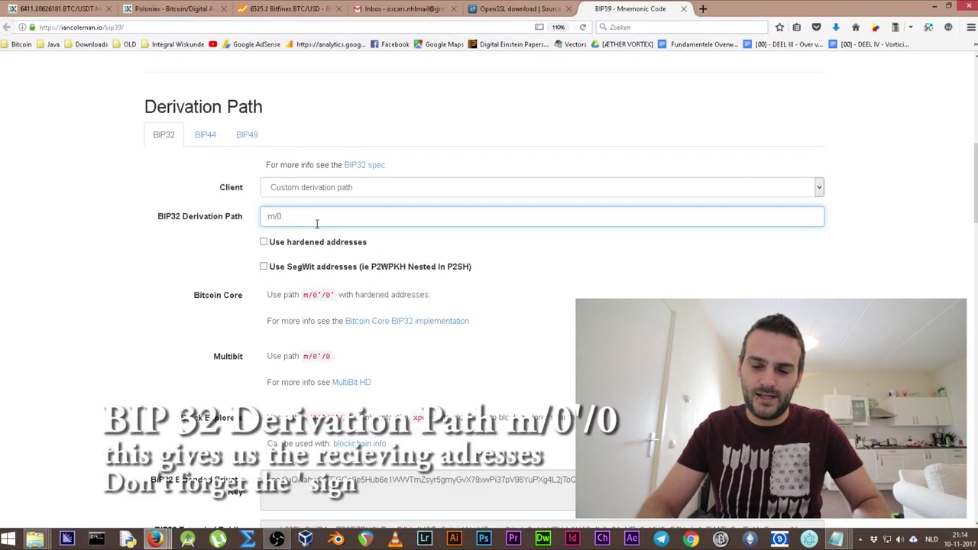
pyautogui.write("'")
pyautogui.write('/')
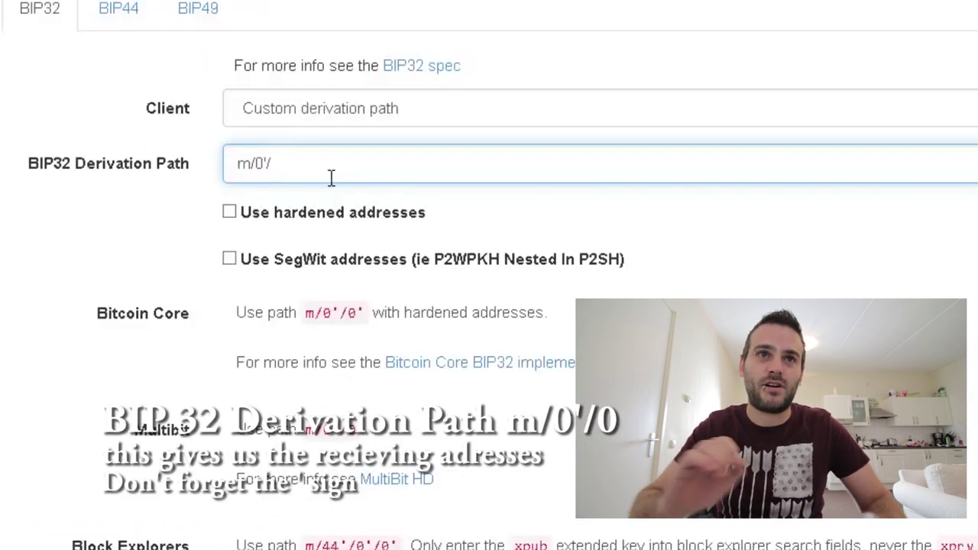
pyautogui.write('0')
pyautogui.hotkey('ctrl', 'a')
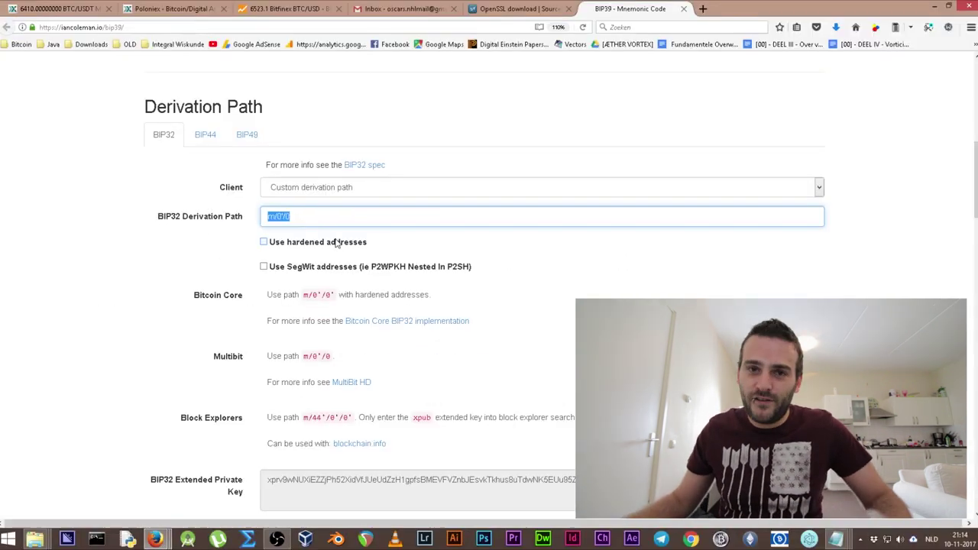
pyautogui.scroll(-6, 336, 241)
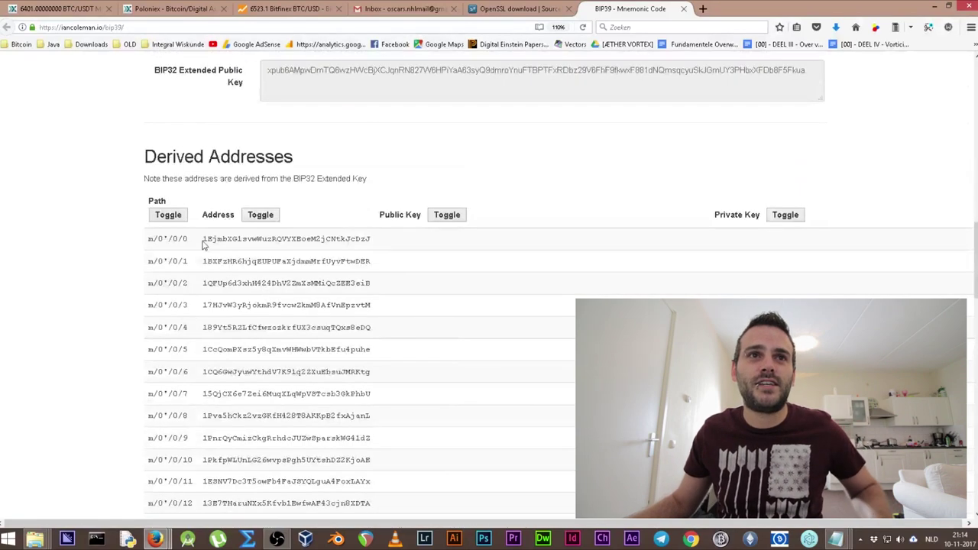
pyautogui.moveTo(203, 243); pyautogui.dragTo(350, 249)
pyautogui.moveTo(430, 231); pyautogui.dragTo(477, 221)
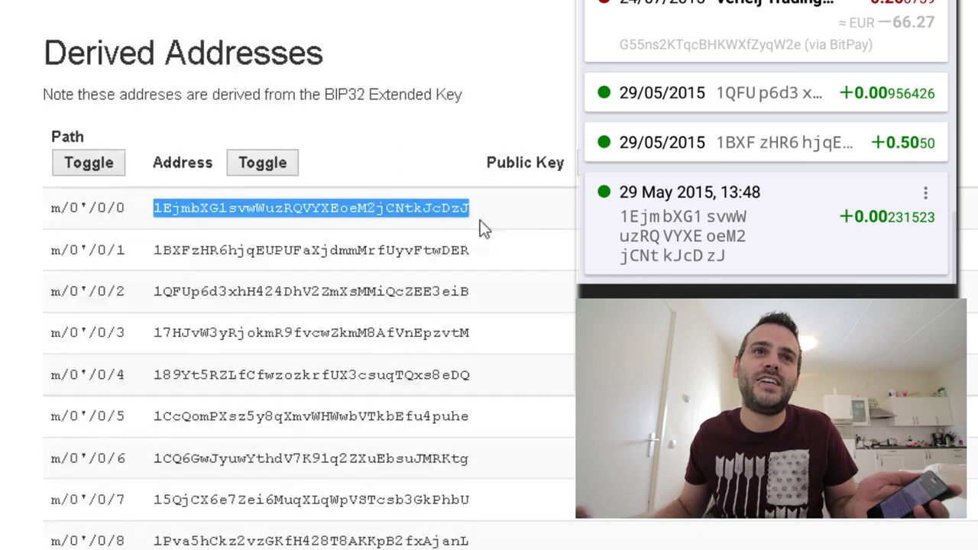
pyautogui.moveTo(151, 251); pyautogui.dragTo(469, 252)
pyautogui.click(414, 291)
pyautogui.moveTo(156, 212); pyautogui.dragTo(419, 340)
pyautogui.click(486, 387)
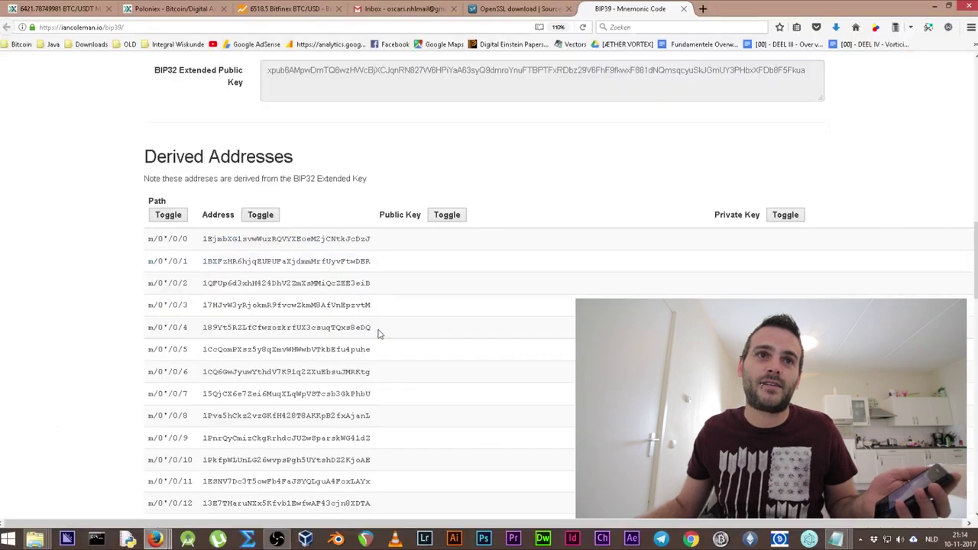
pyautogui.scroll(-6, 379, 334)
pyautogui.scroll(2, 371, 338)
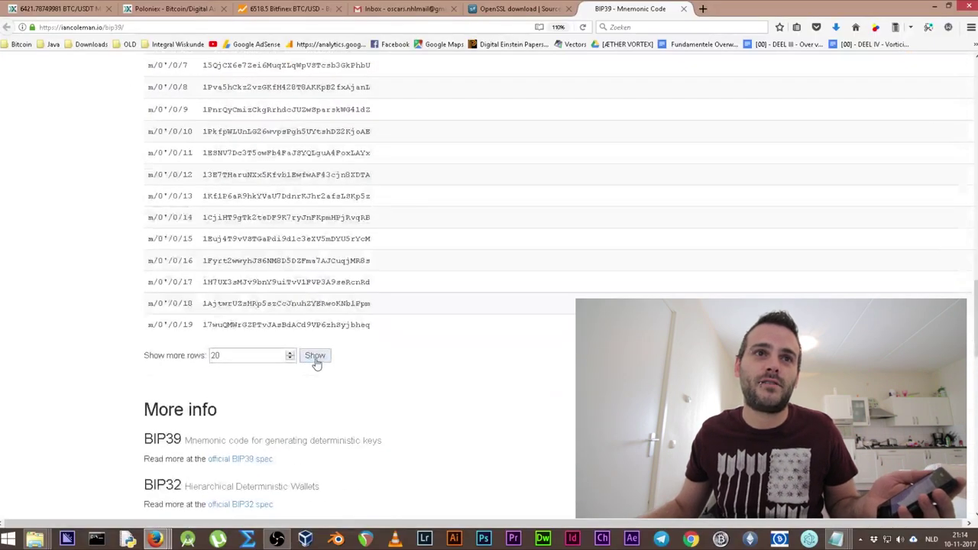